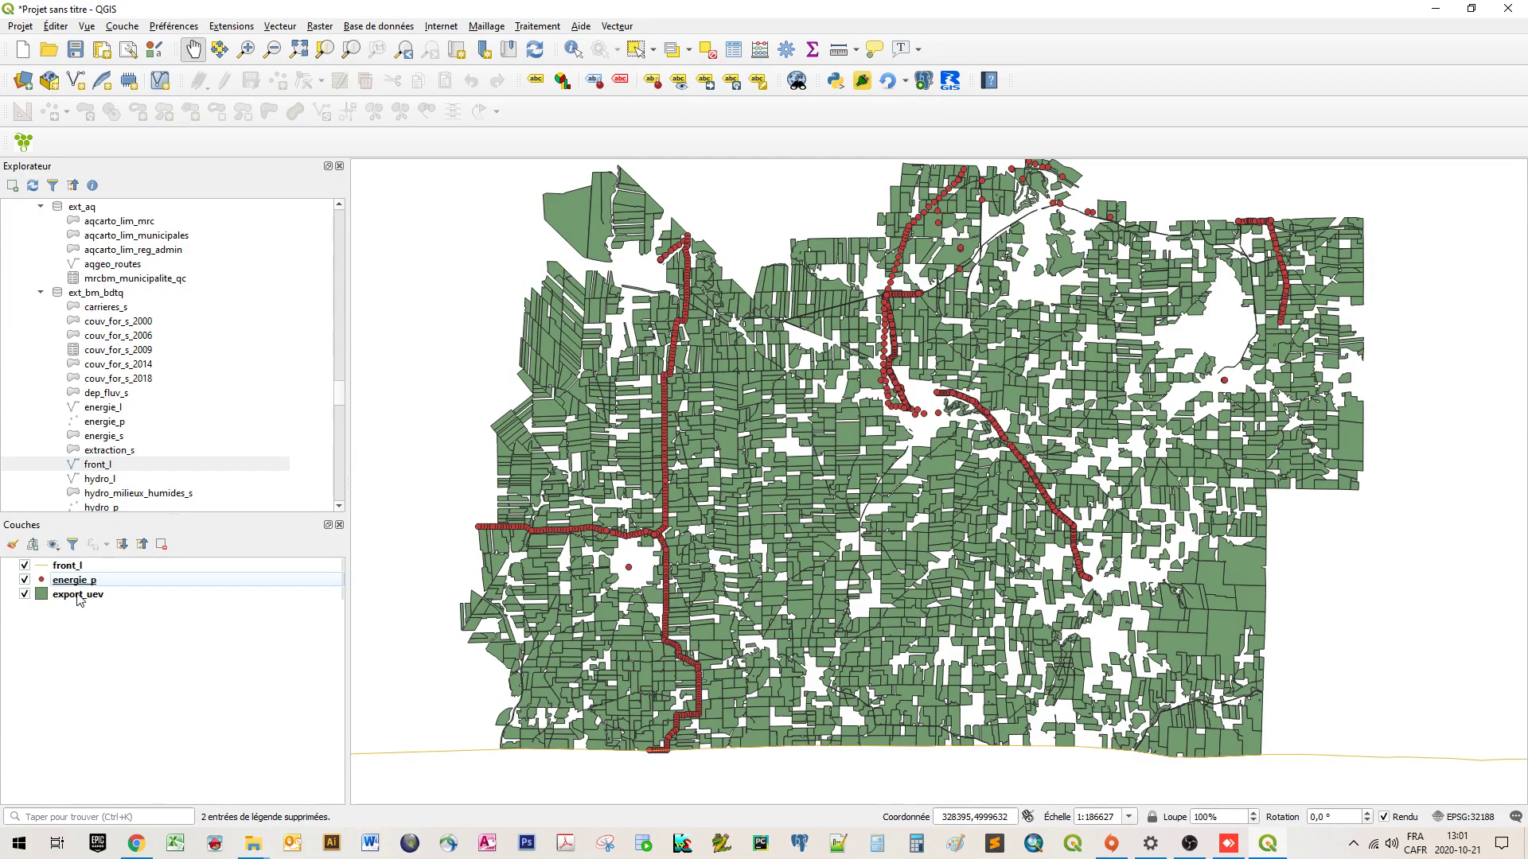
- Open the symbology properties of the export_uev layer and change its renderer from a single symbol to Catégorisé
click(64, 593)
click(64, 580)
click(67, 567)
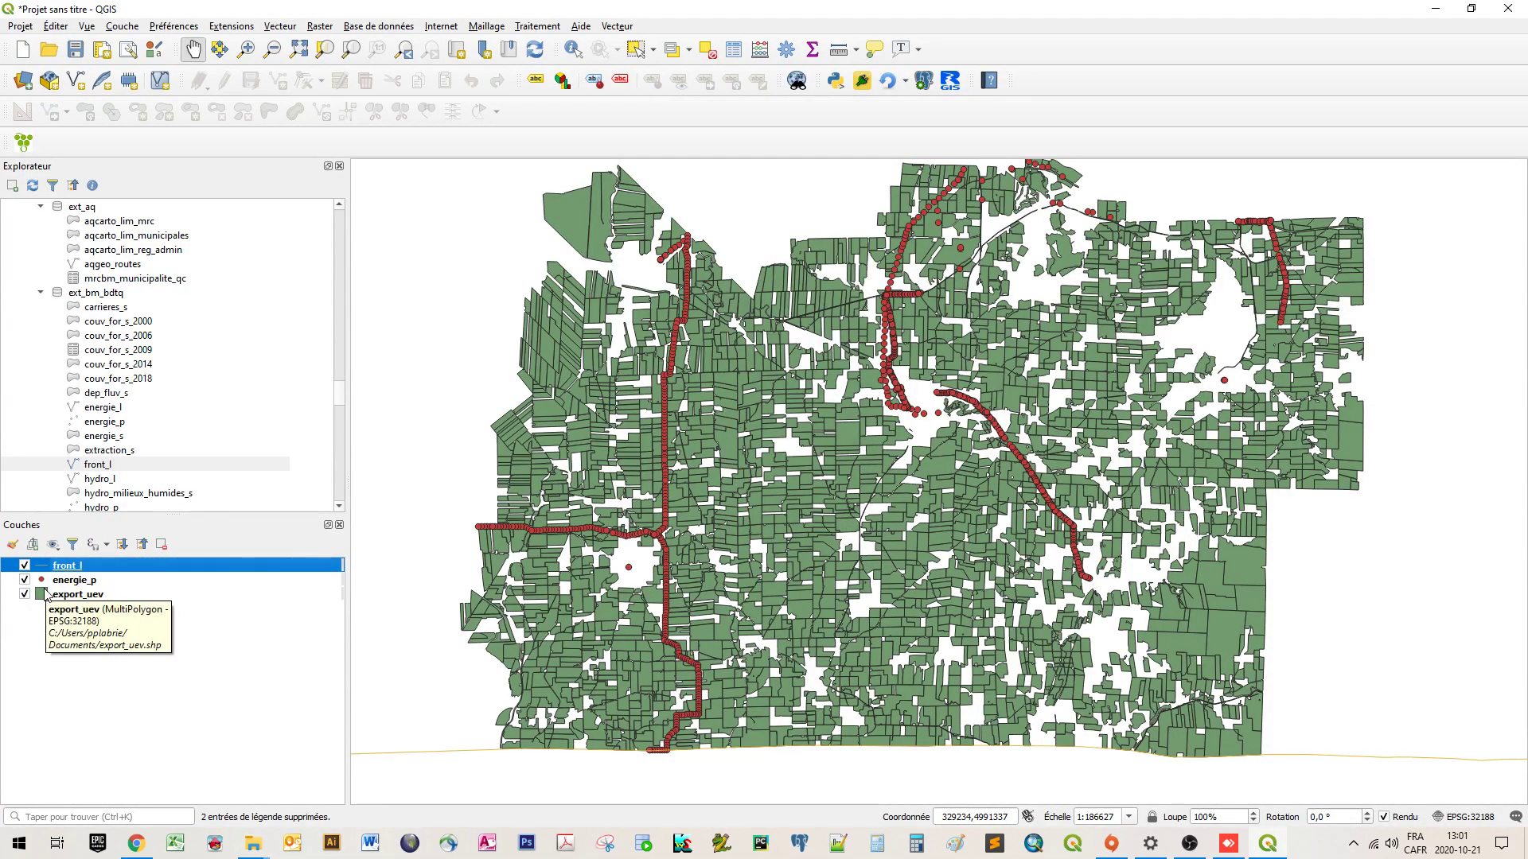
double_click(42, 595)
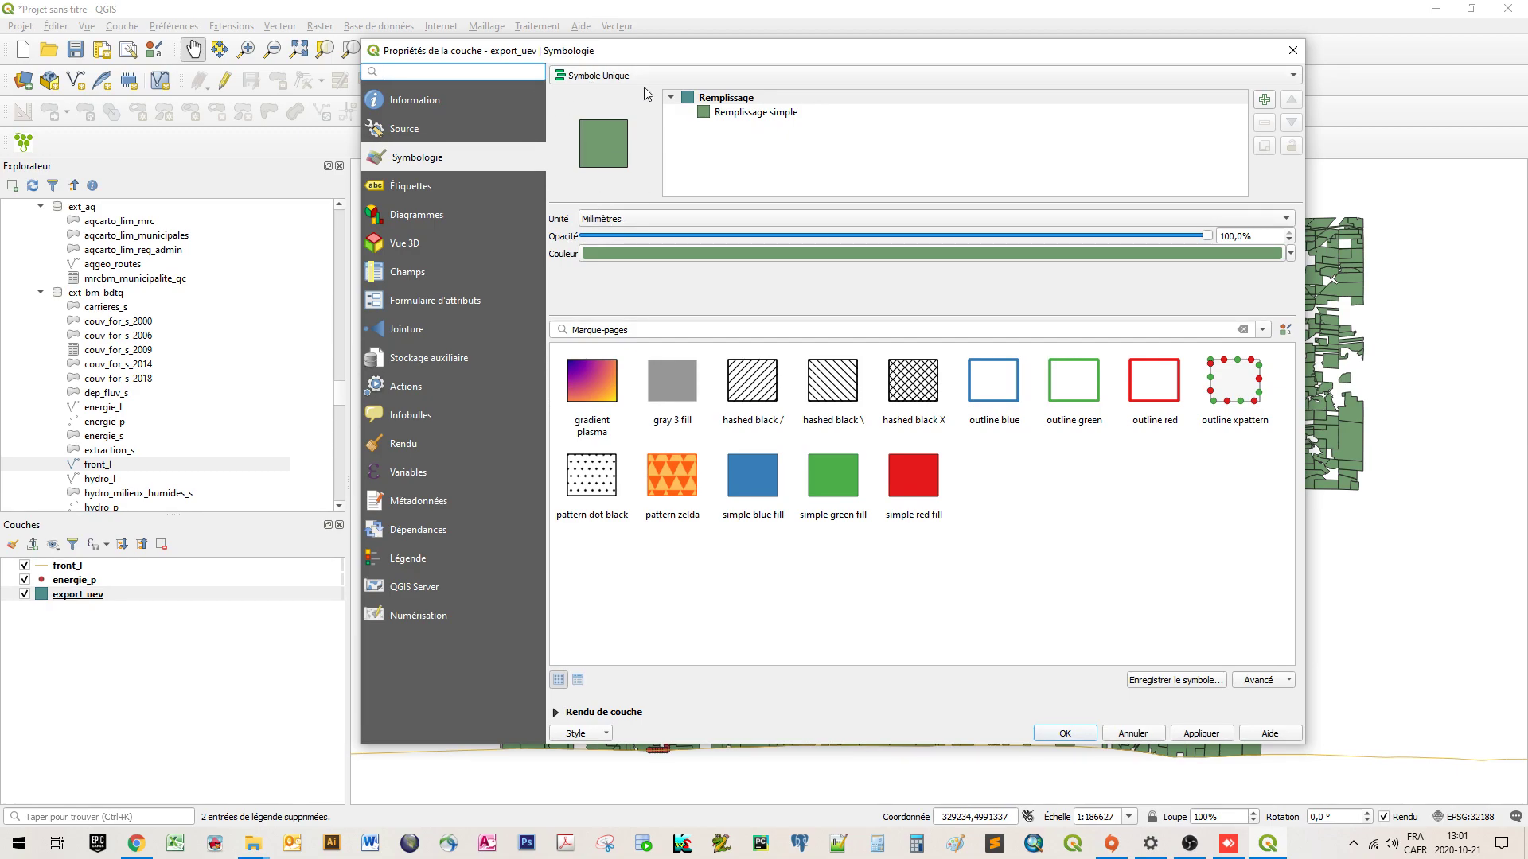
drag(762, 54, 684, 65)
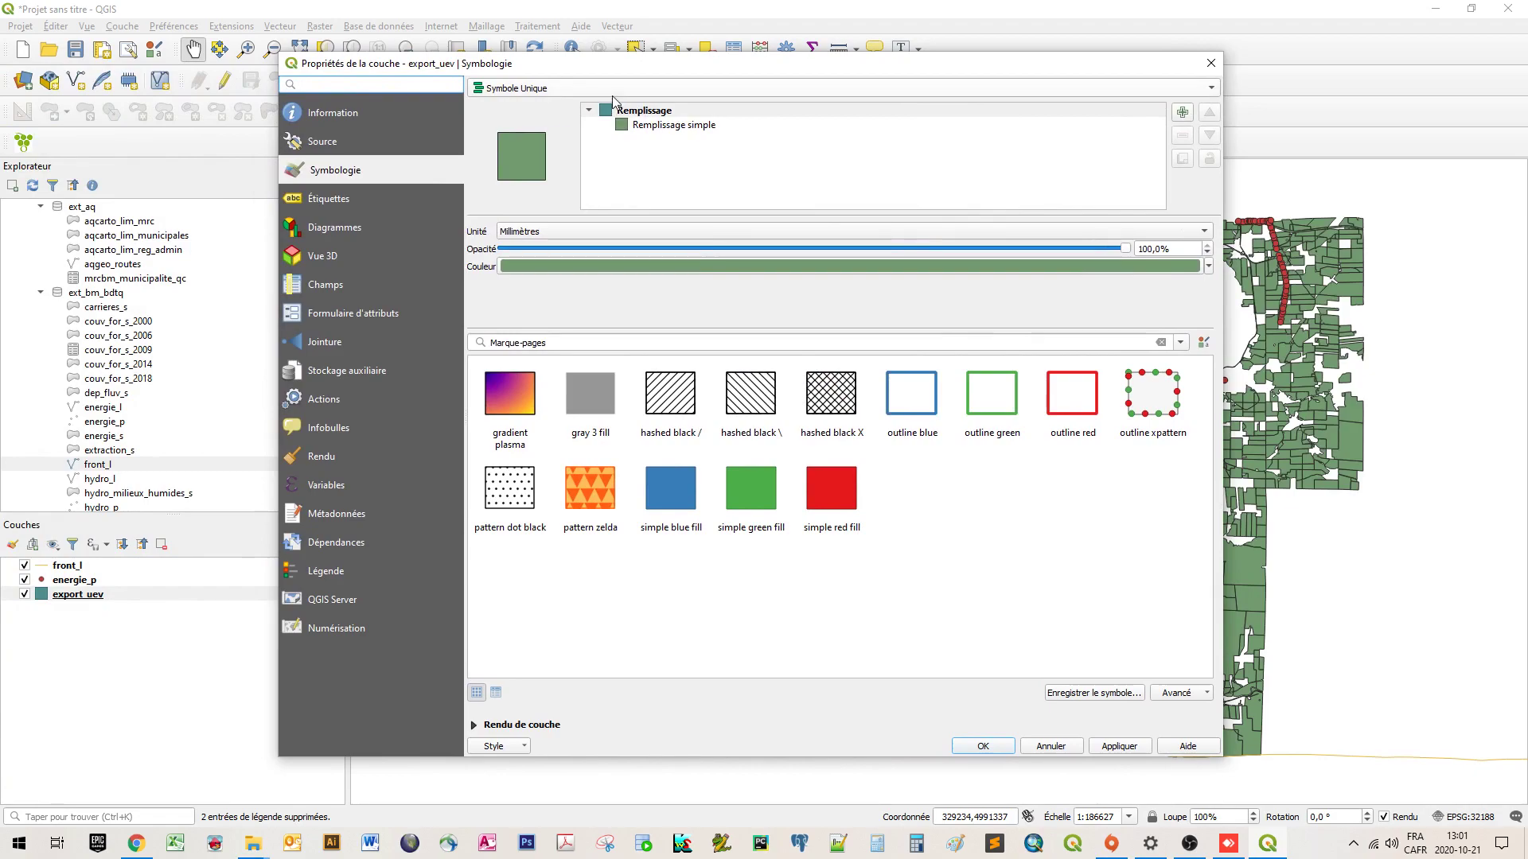
click(538, 94)
click(519, 103)
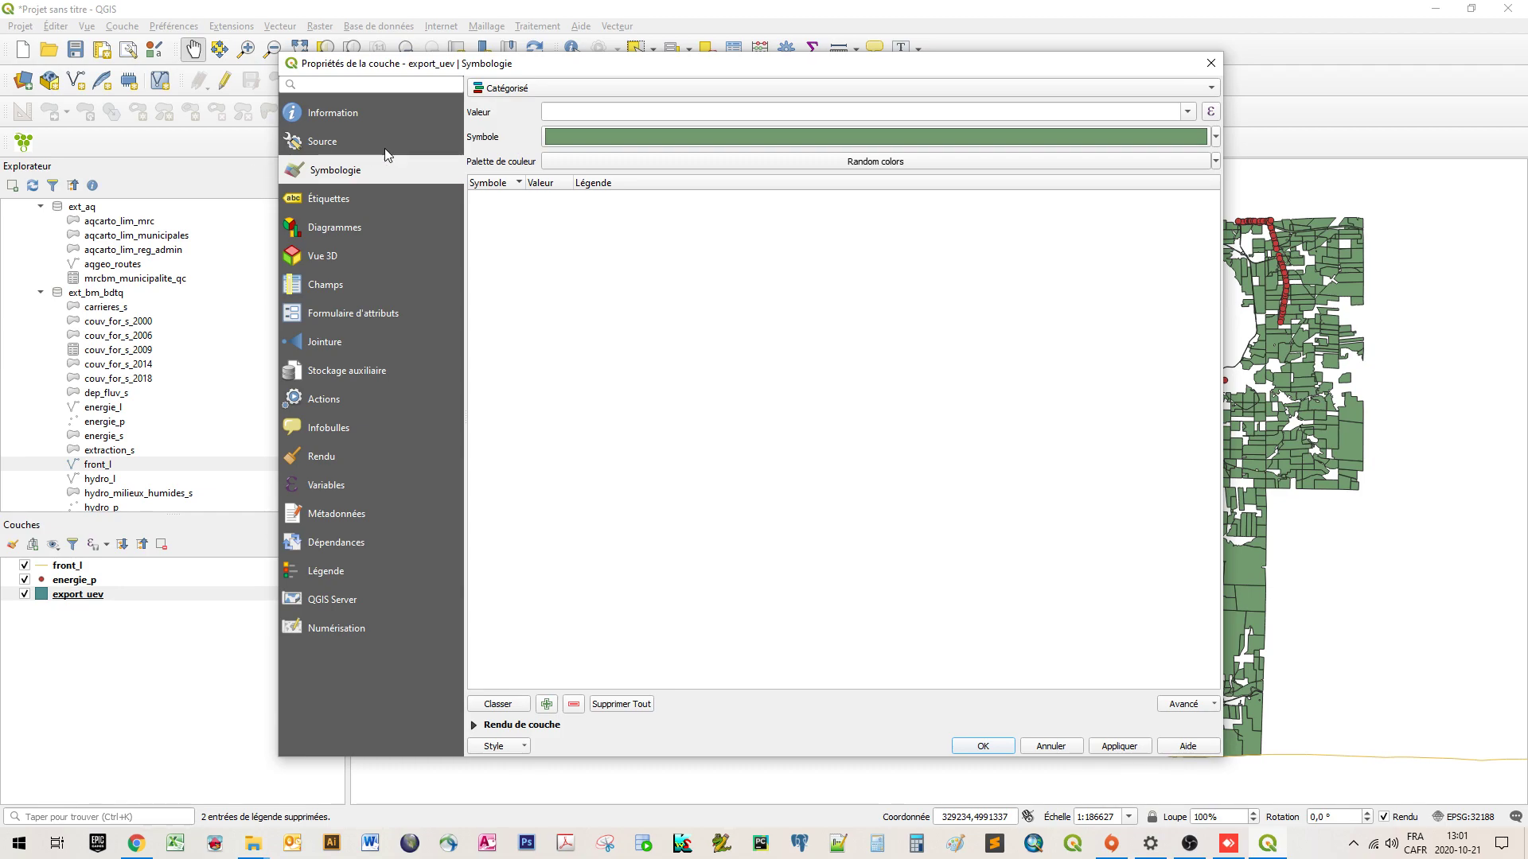
click(519, 89)
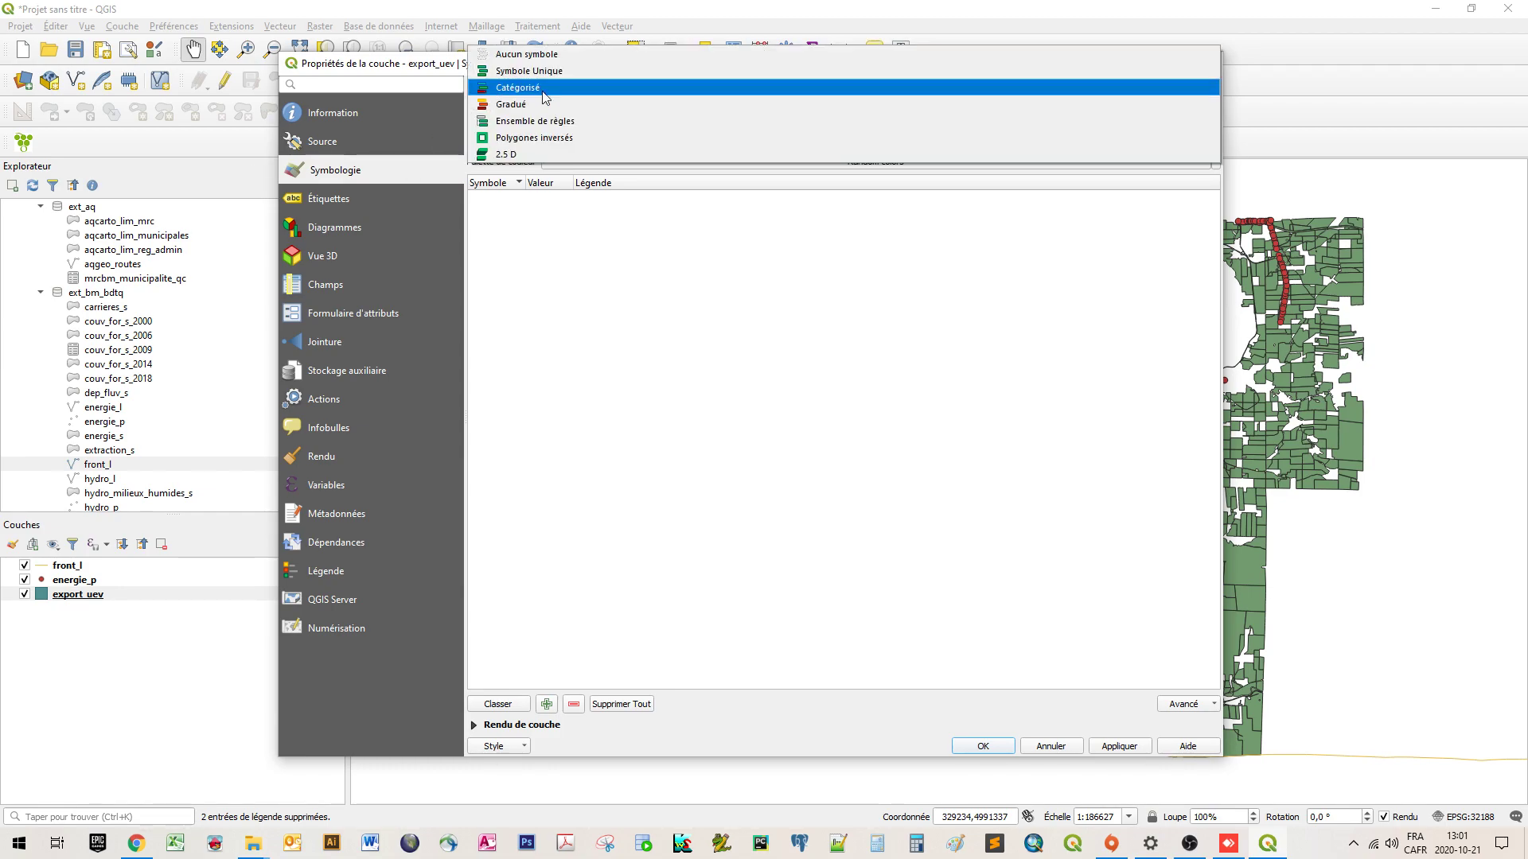
click(520, 90)
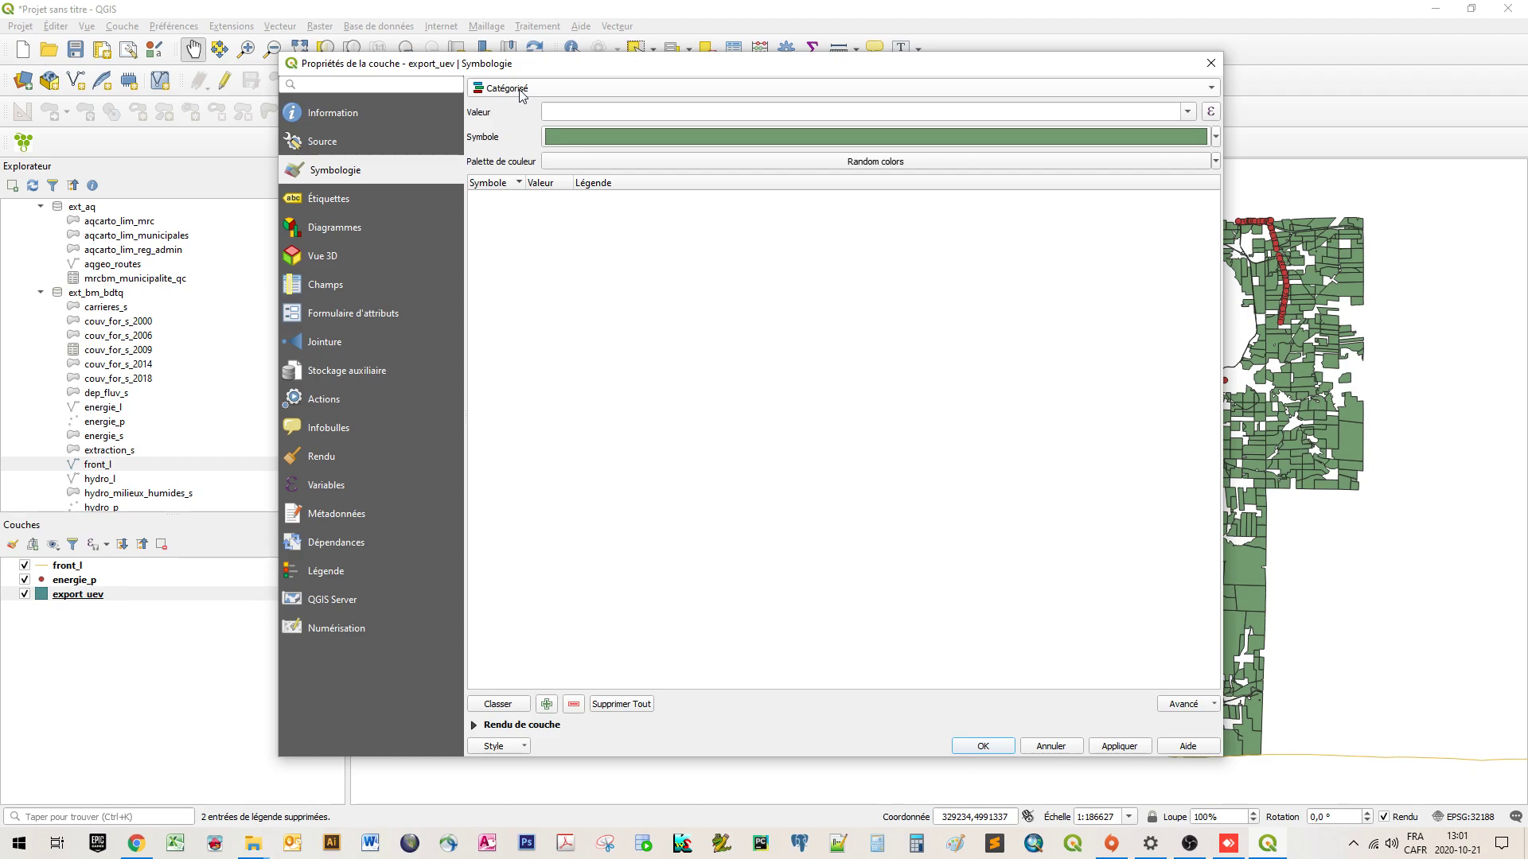
- Classify the export_uev layer by the nom_mun field with random colors and apply the categories to the map
click(517, 710)
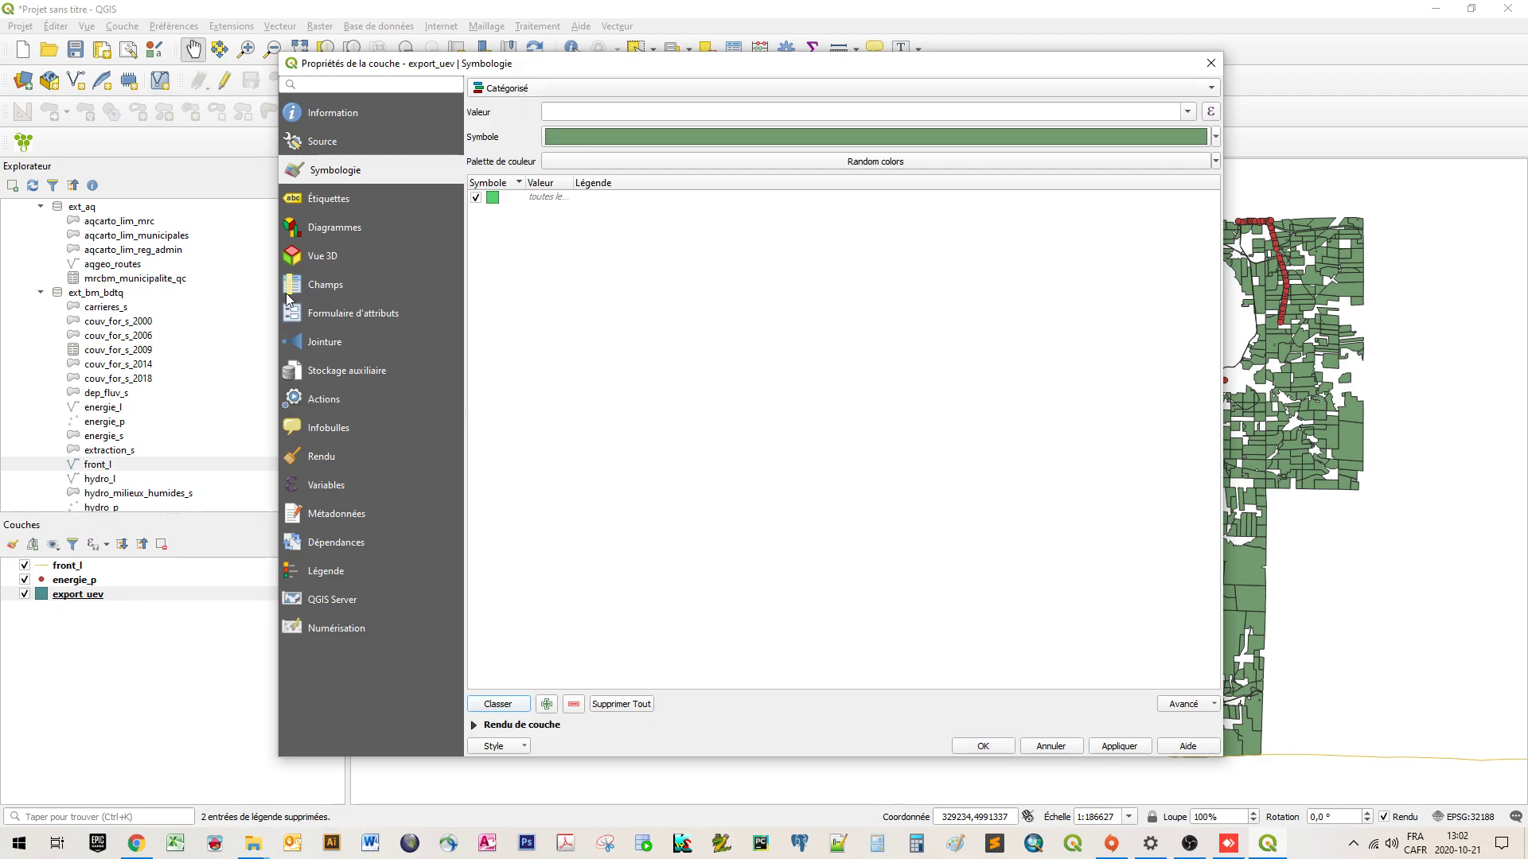
click(1183, 114)
scroll(1193, 150, down, 1)
scroll(1197, 148, up, 1)
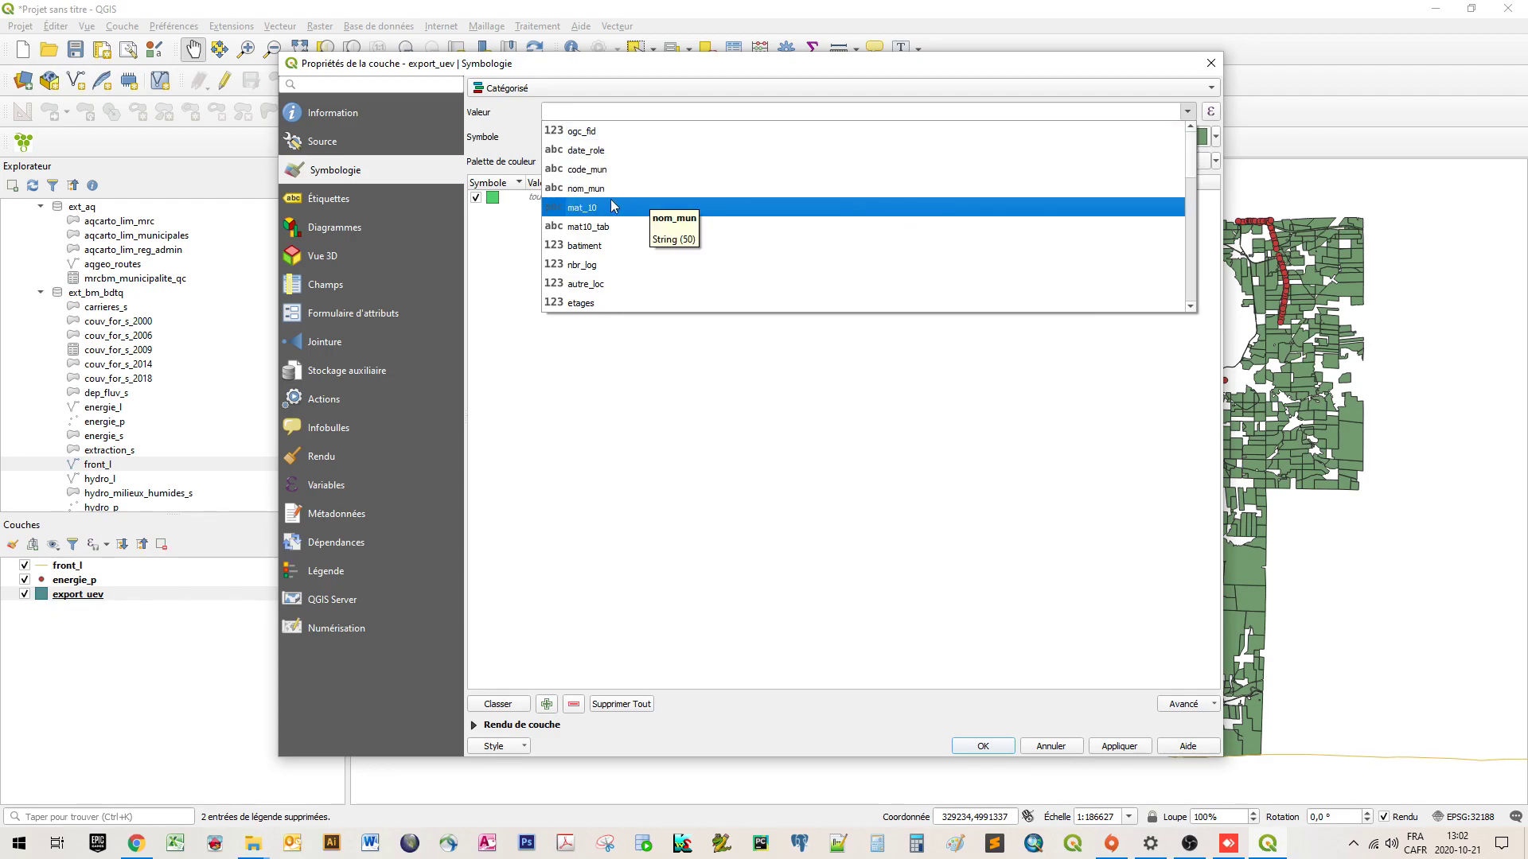
click(585, 190)
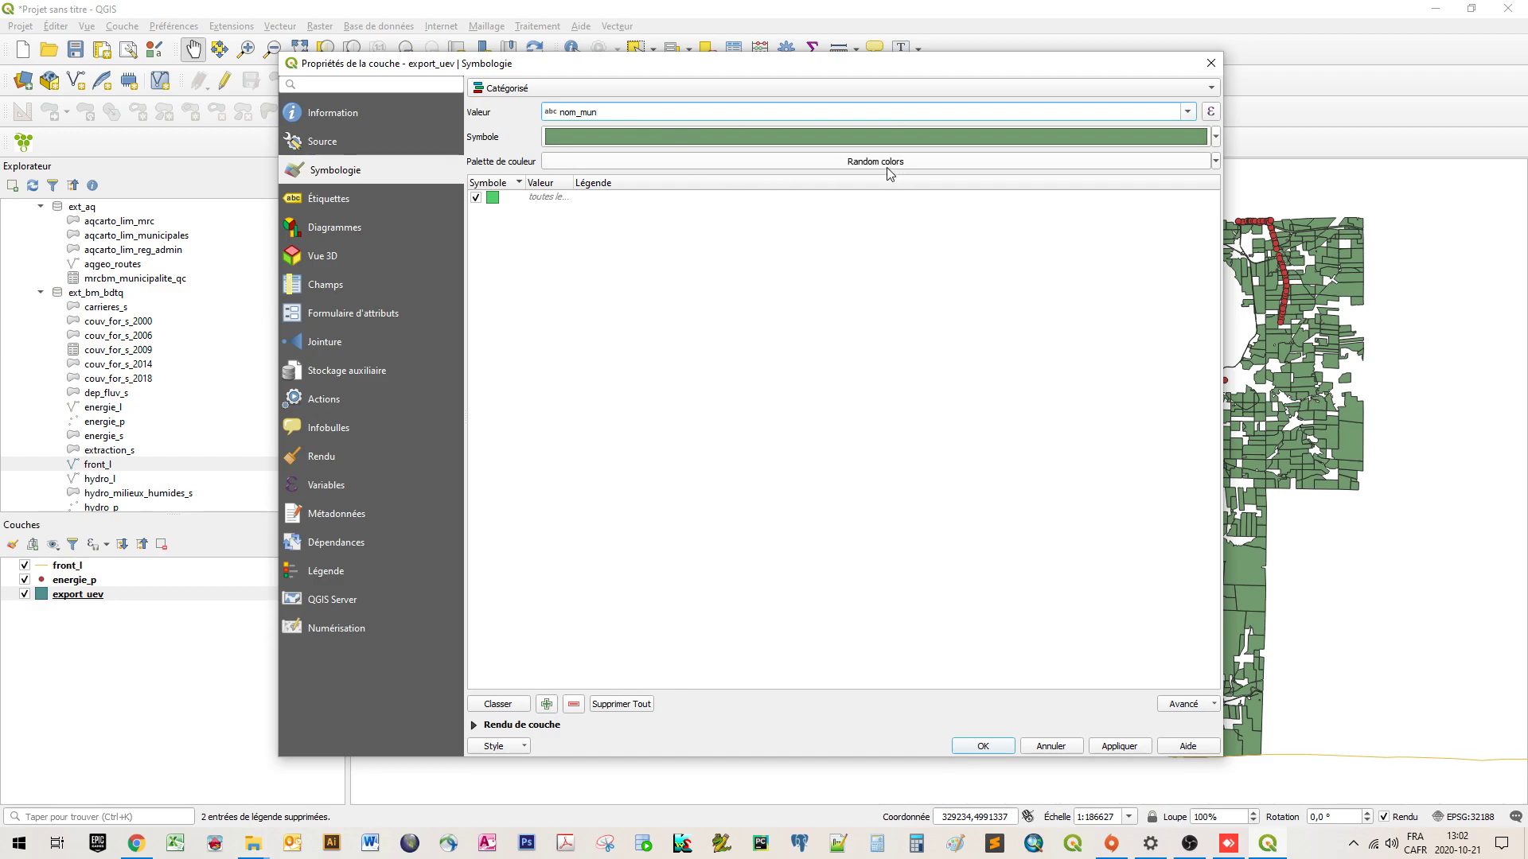
click(496, 705)
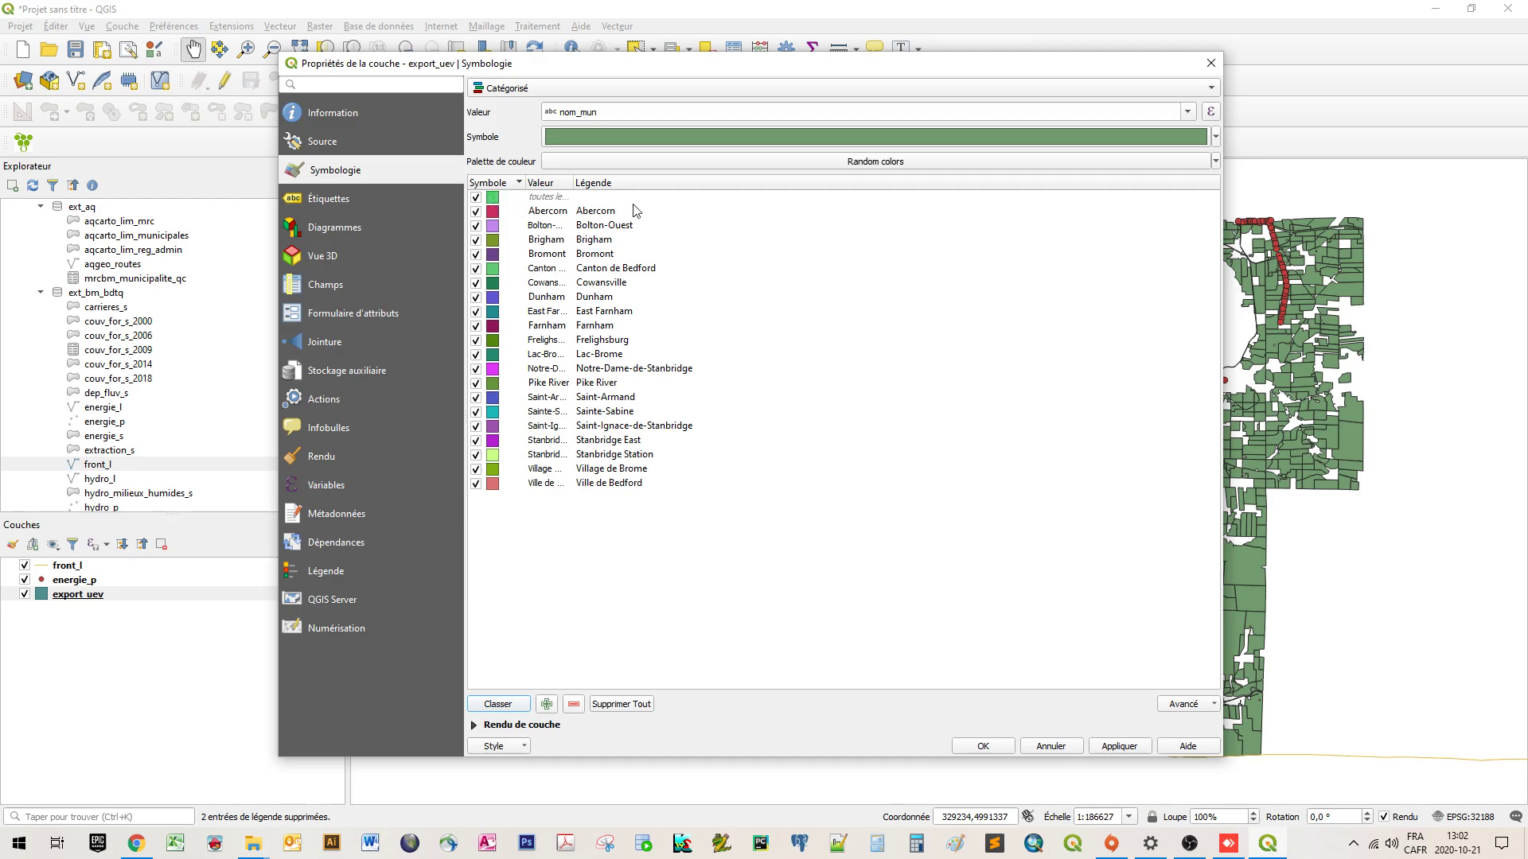
click(980, 748)
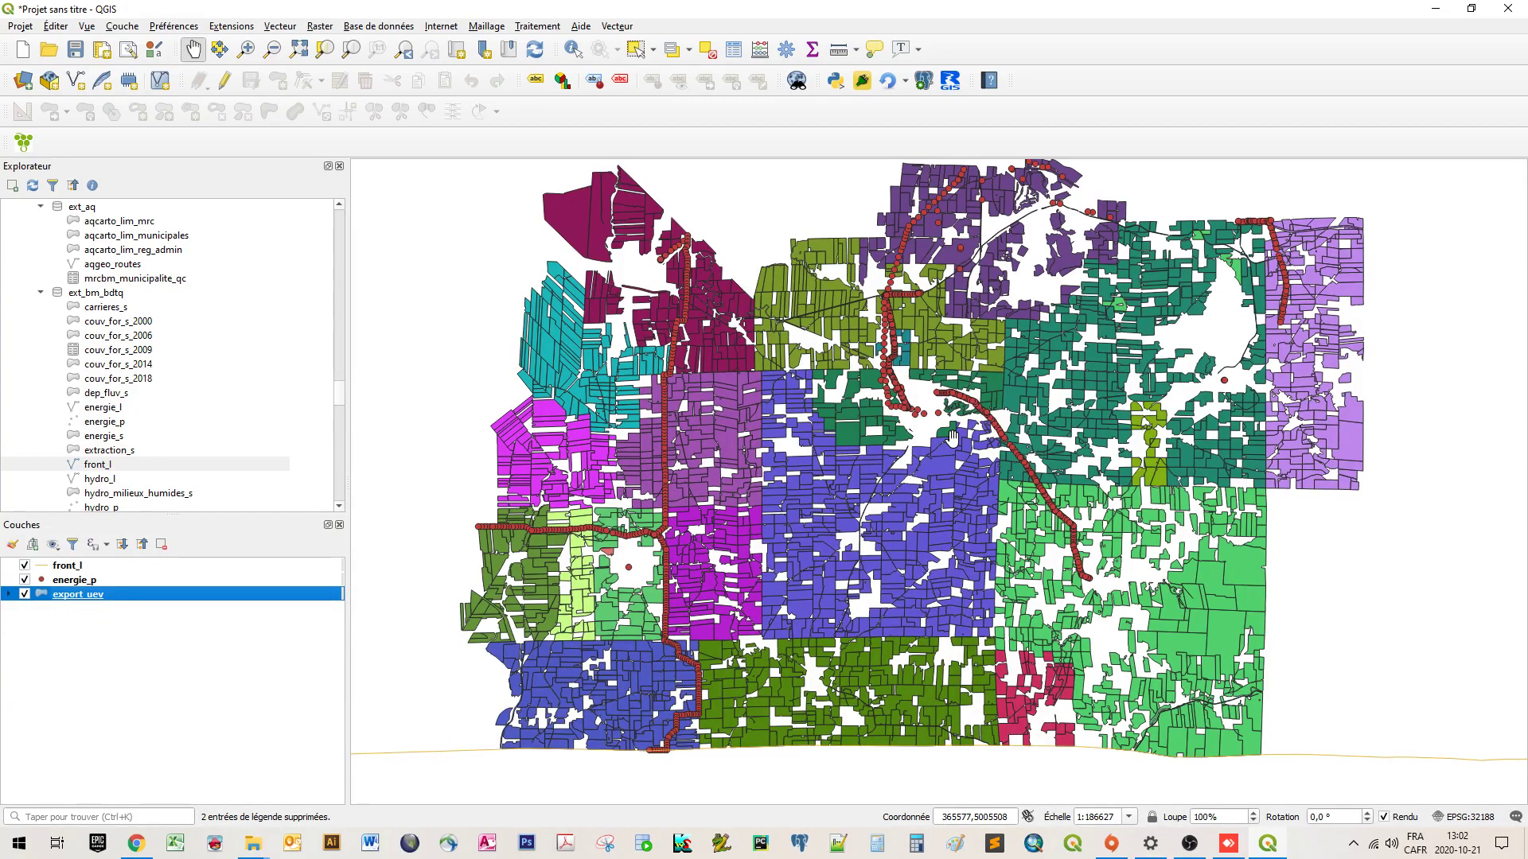
- Switch the export_uev layer's symbology to Gradué on the val_imm field and apply it without creating classes
double_click(78, 596)
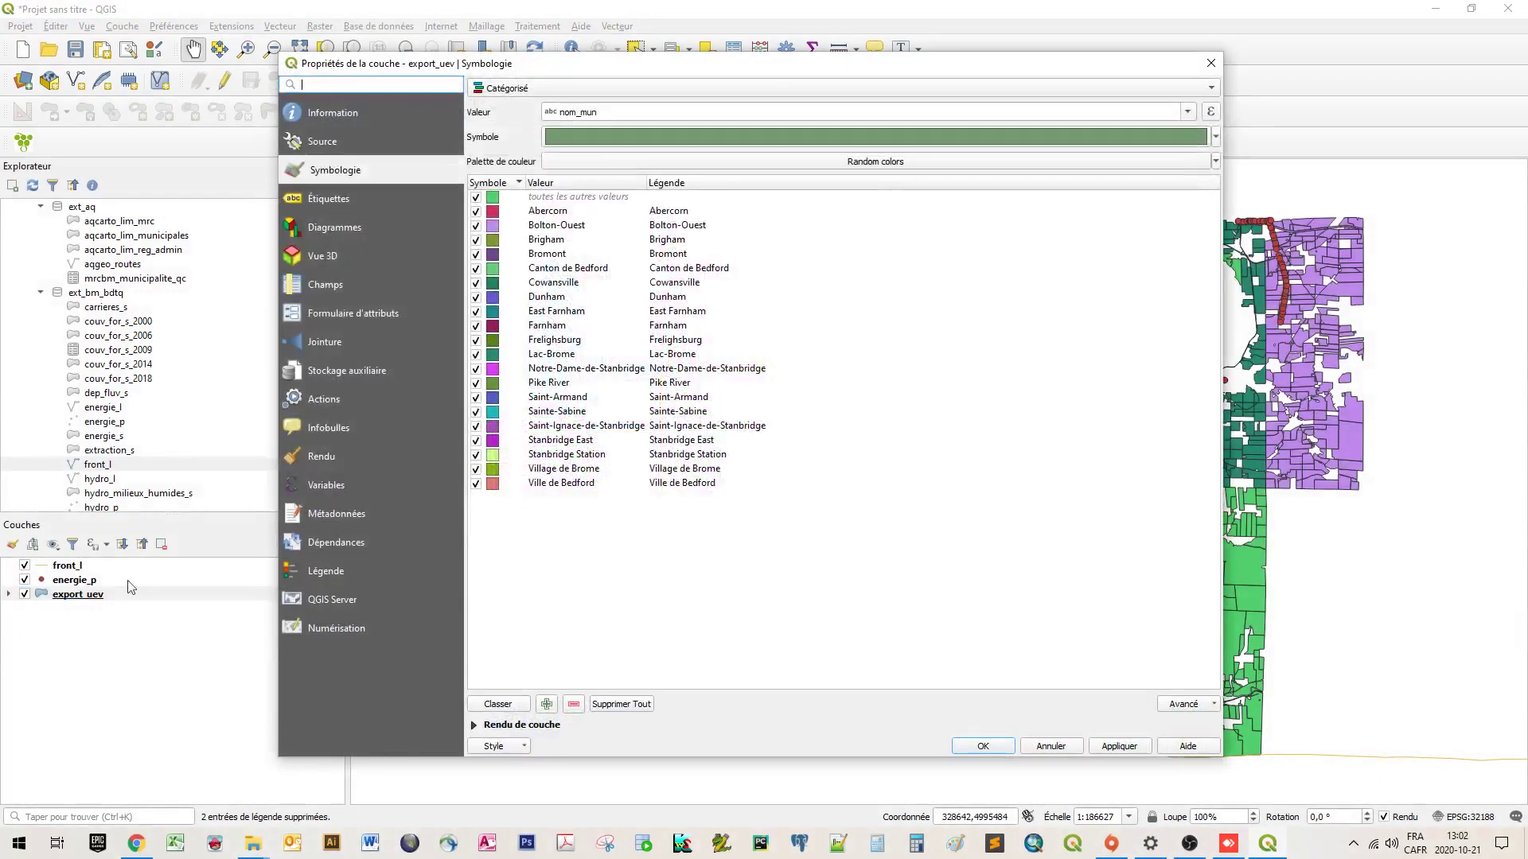
click(518, 89)
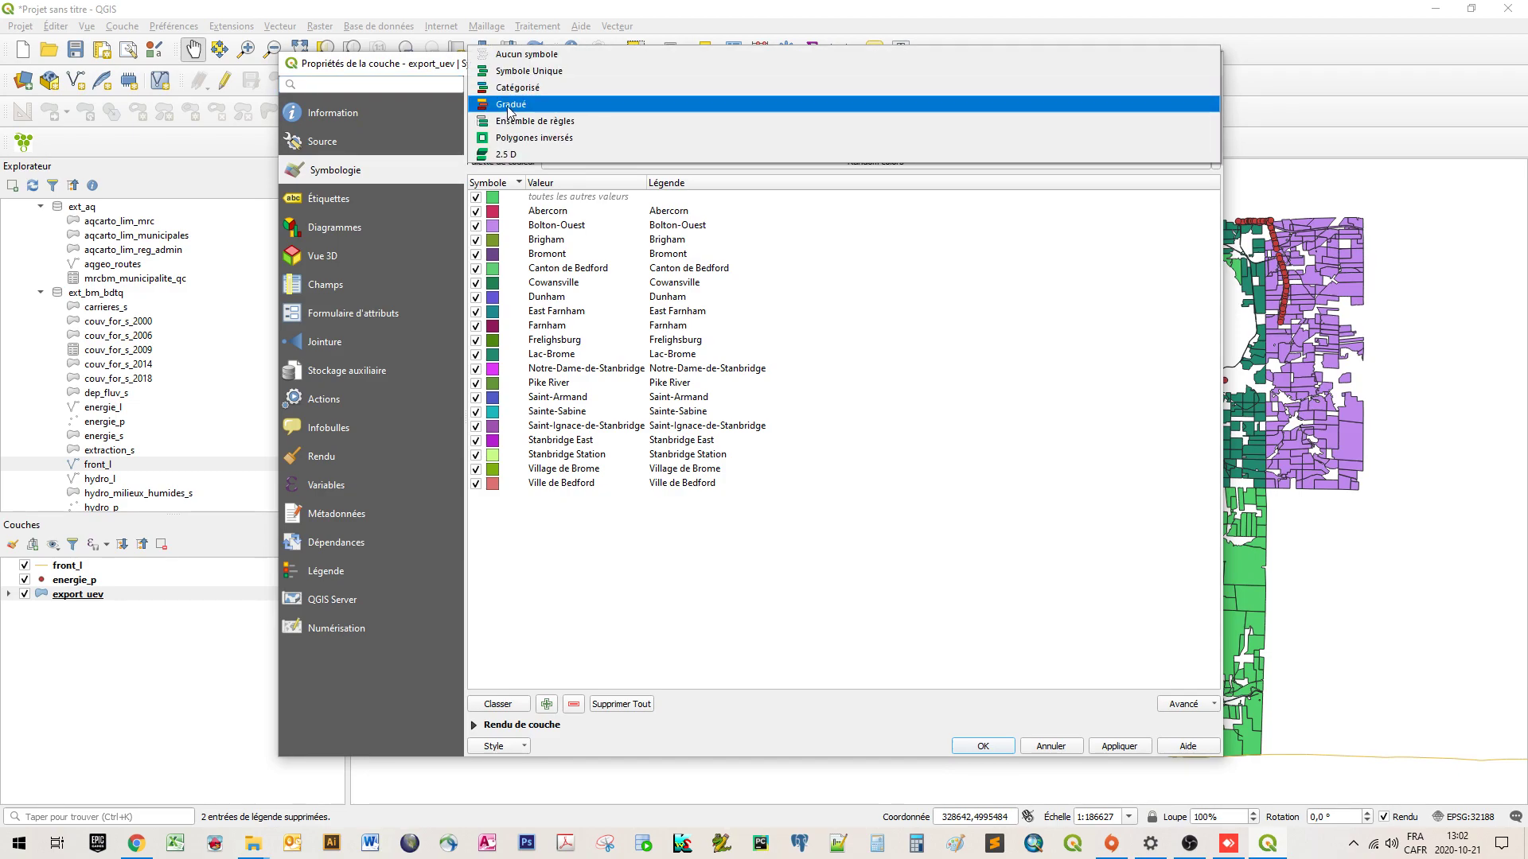
click(508, 107)
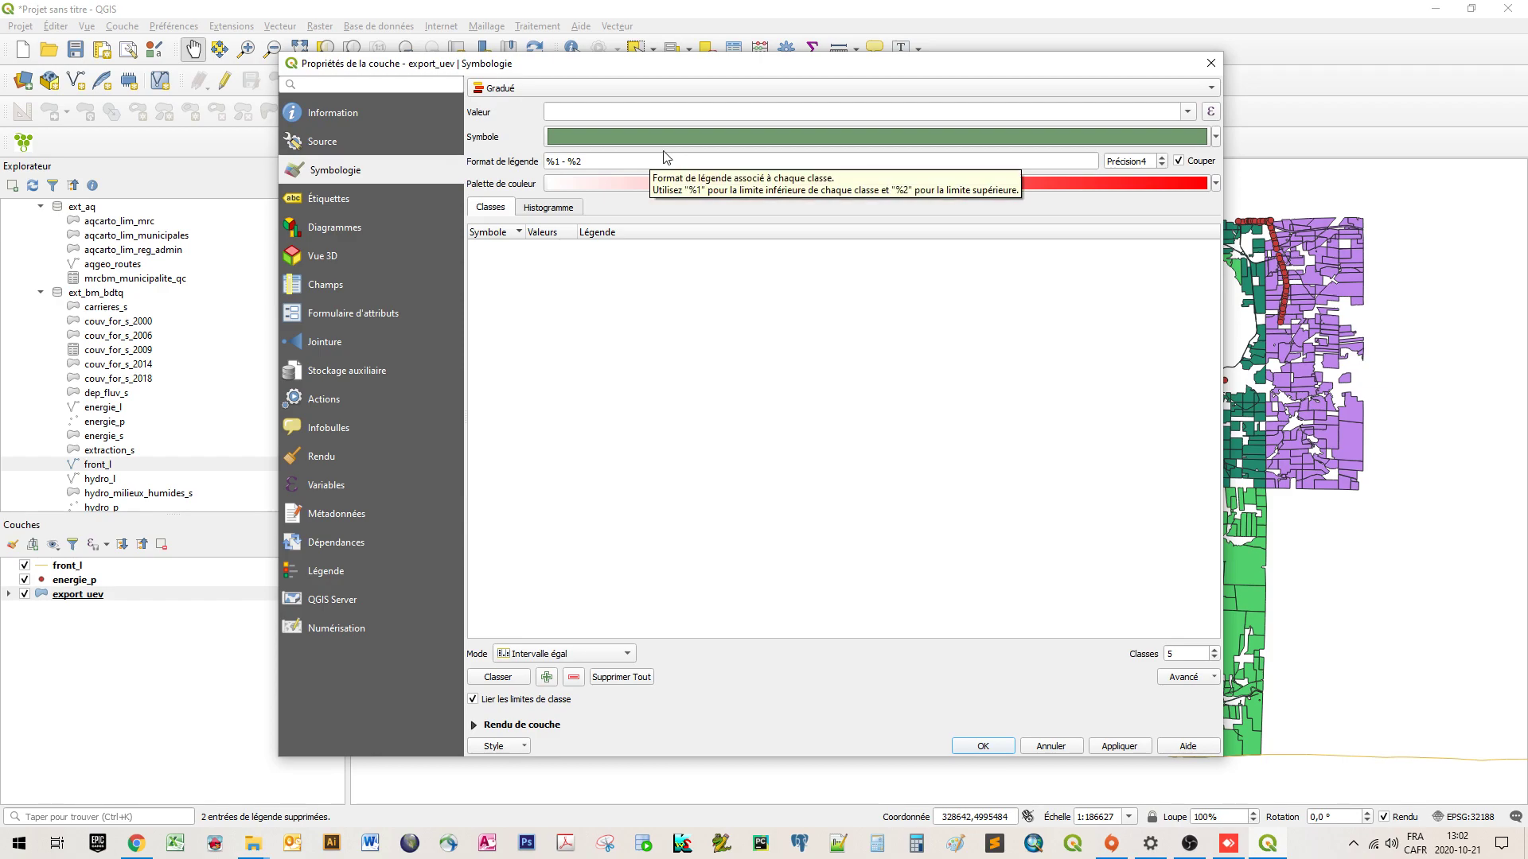
click(1188, 112)
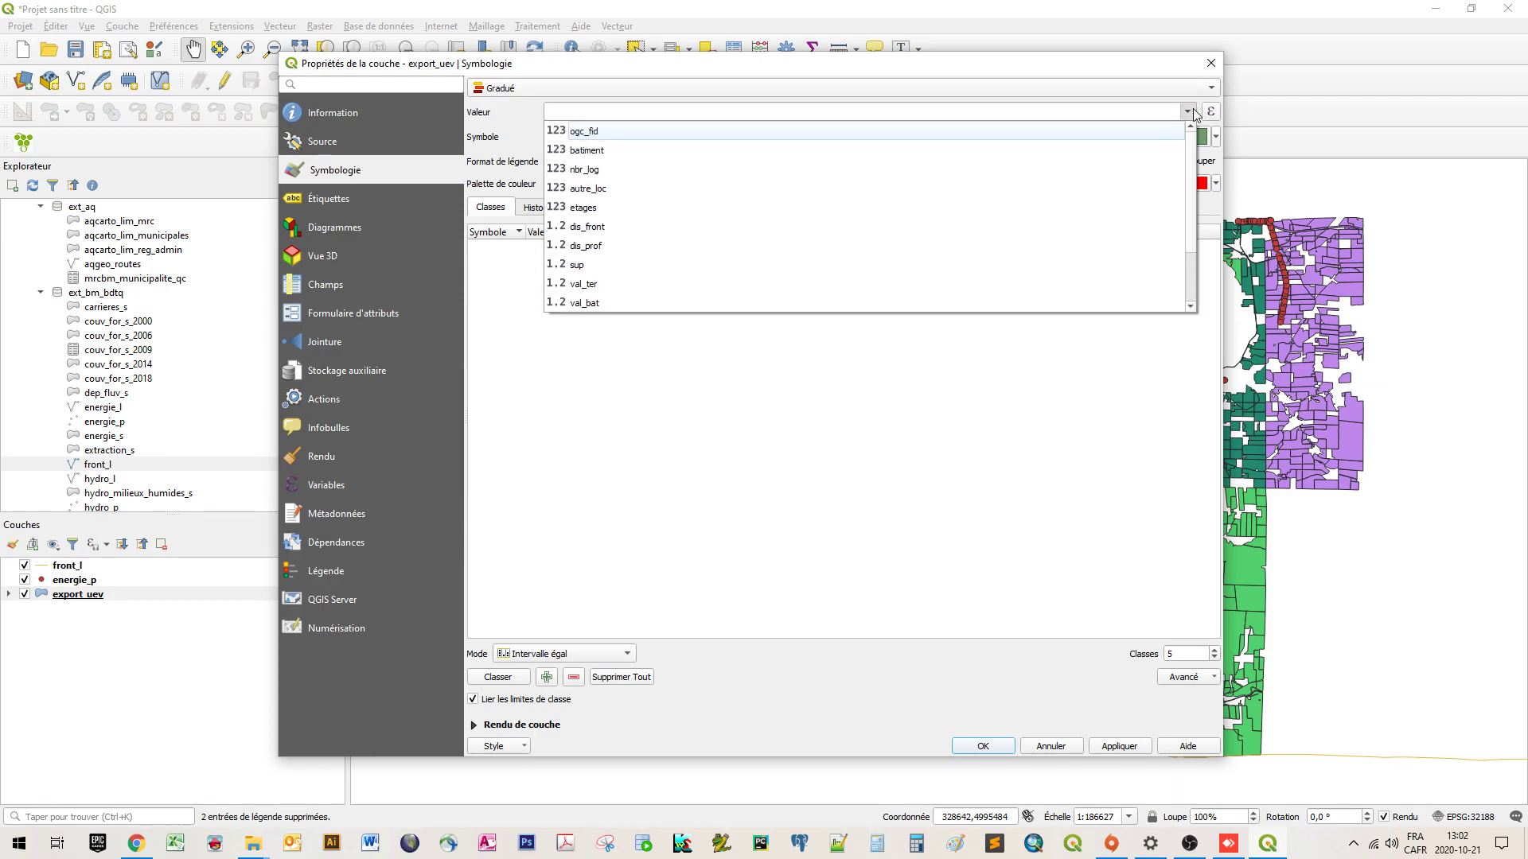
scroll(1191, 188, down, 2)
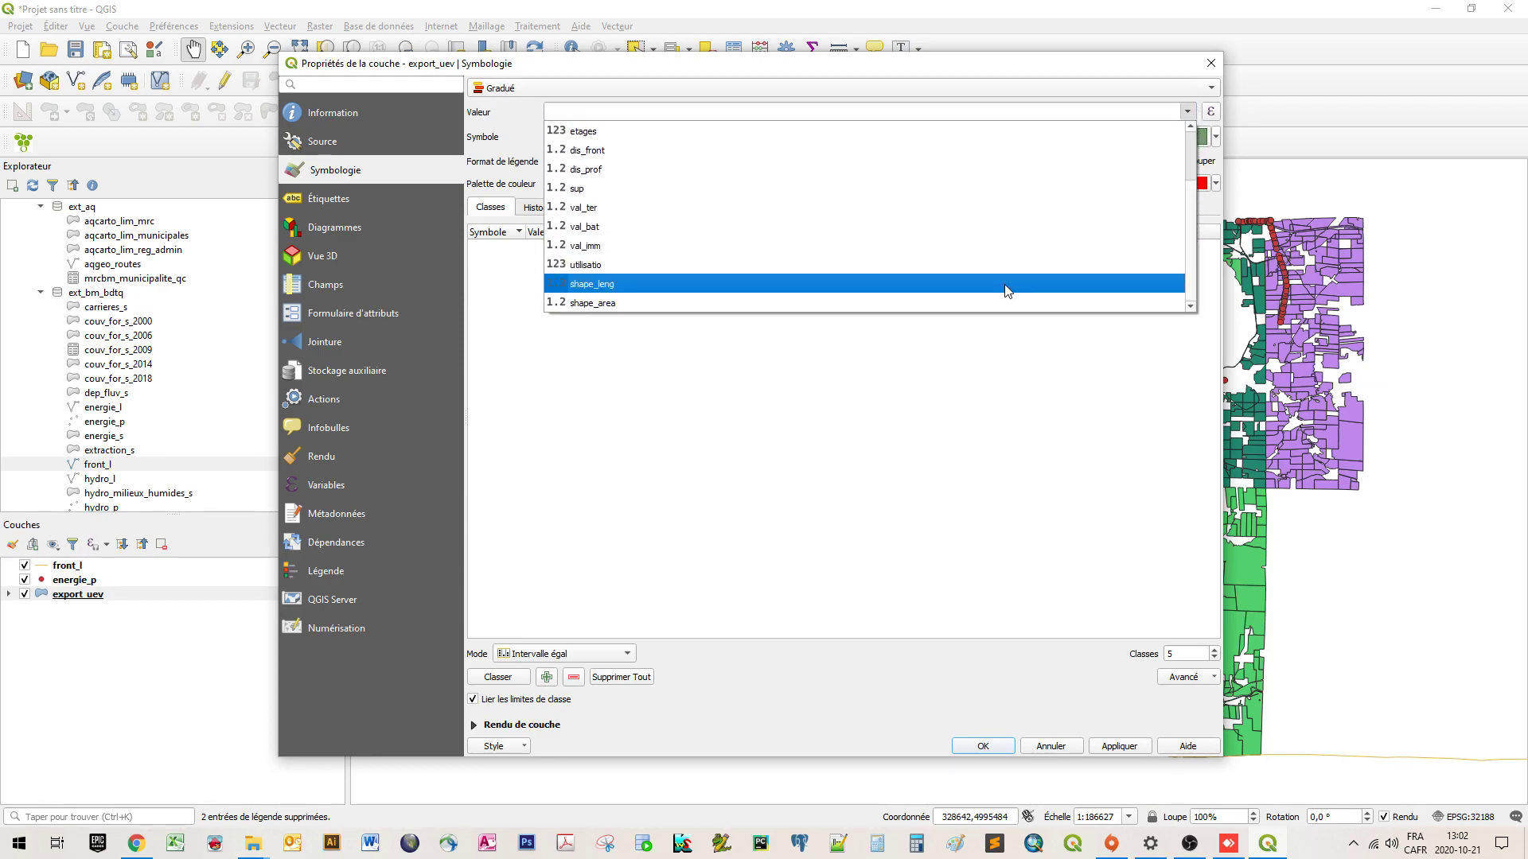
click(612, 247)
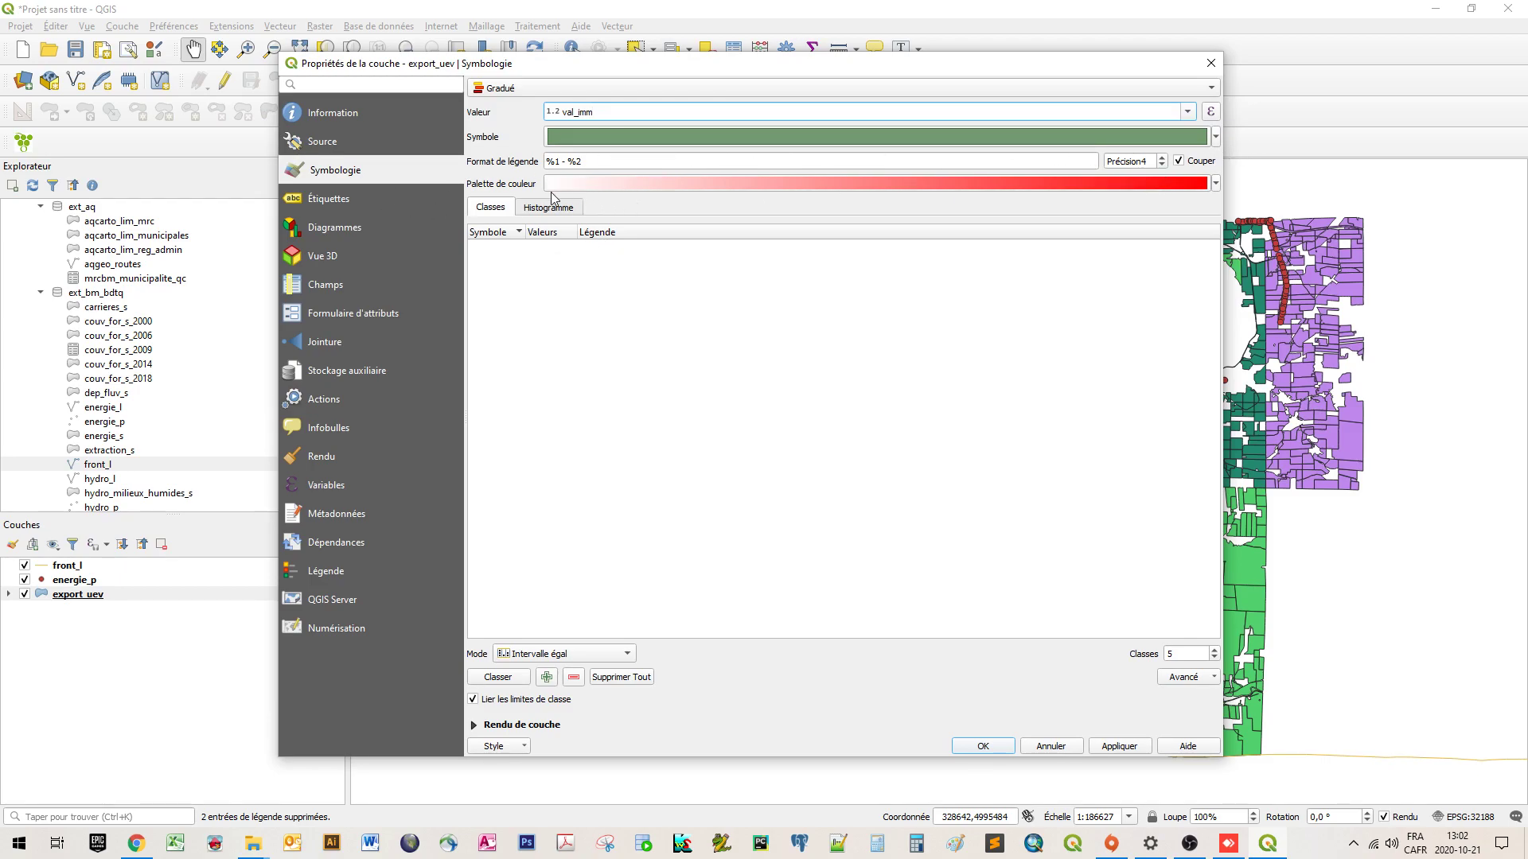
click(983, 746)
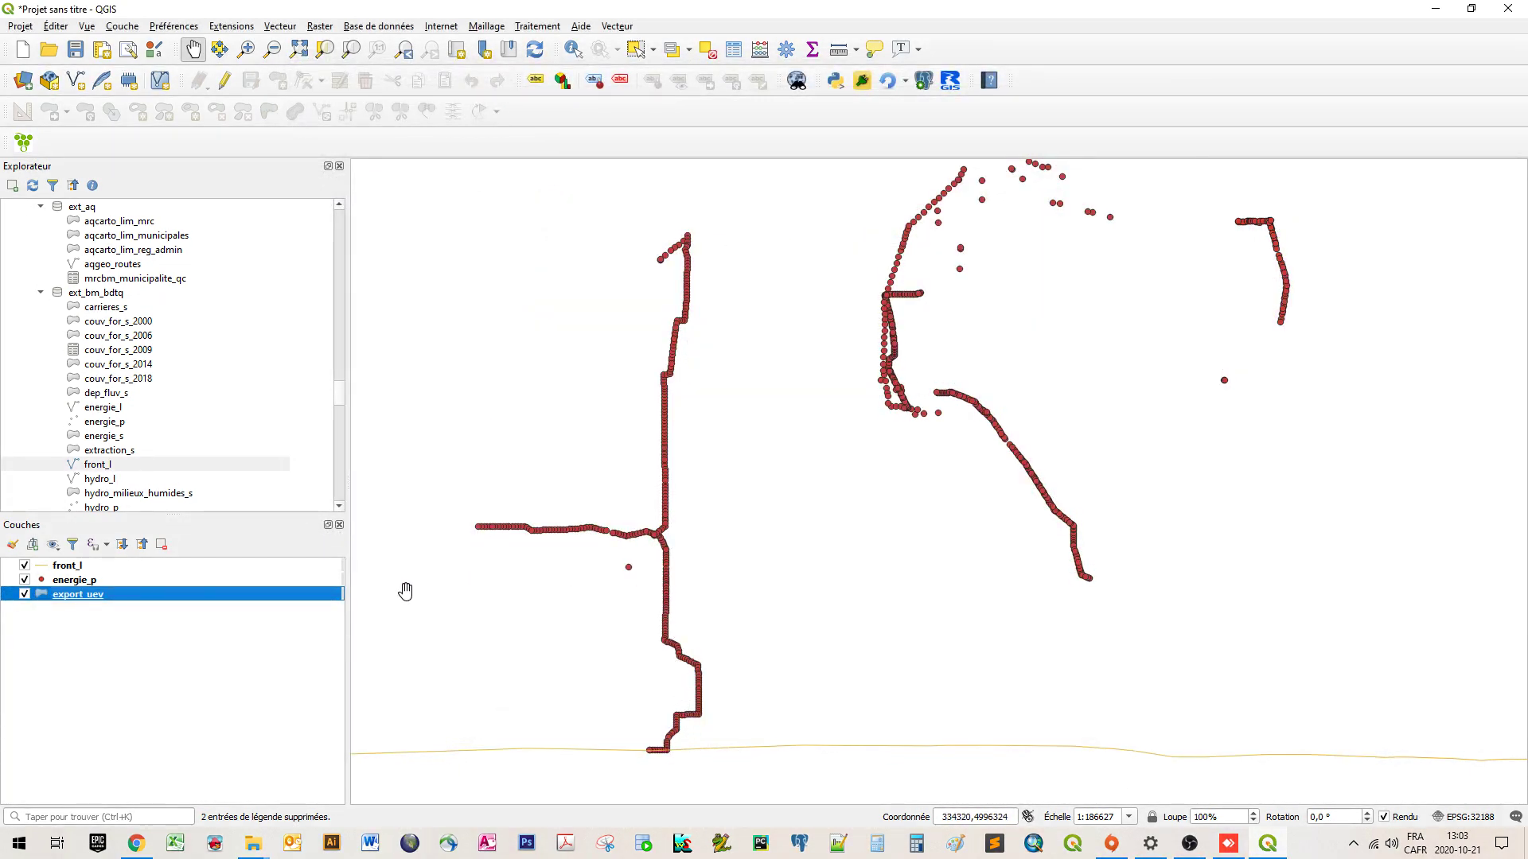
- Set the export_uev layer's symbology back to Catégorisé, classify it by the uti_gen field and review the category list
double_click(76, 597)
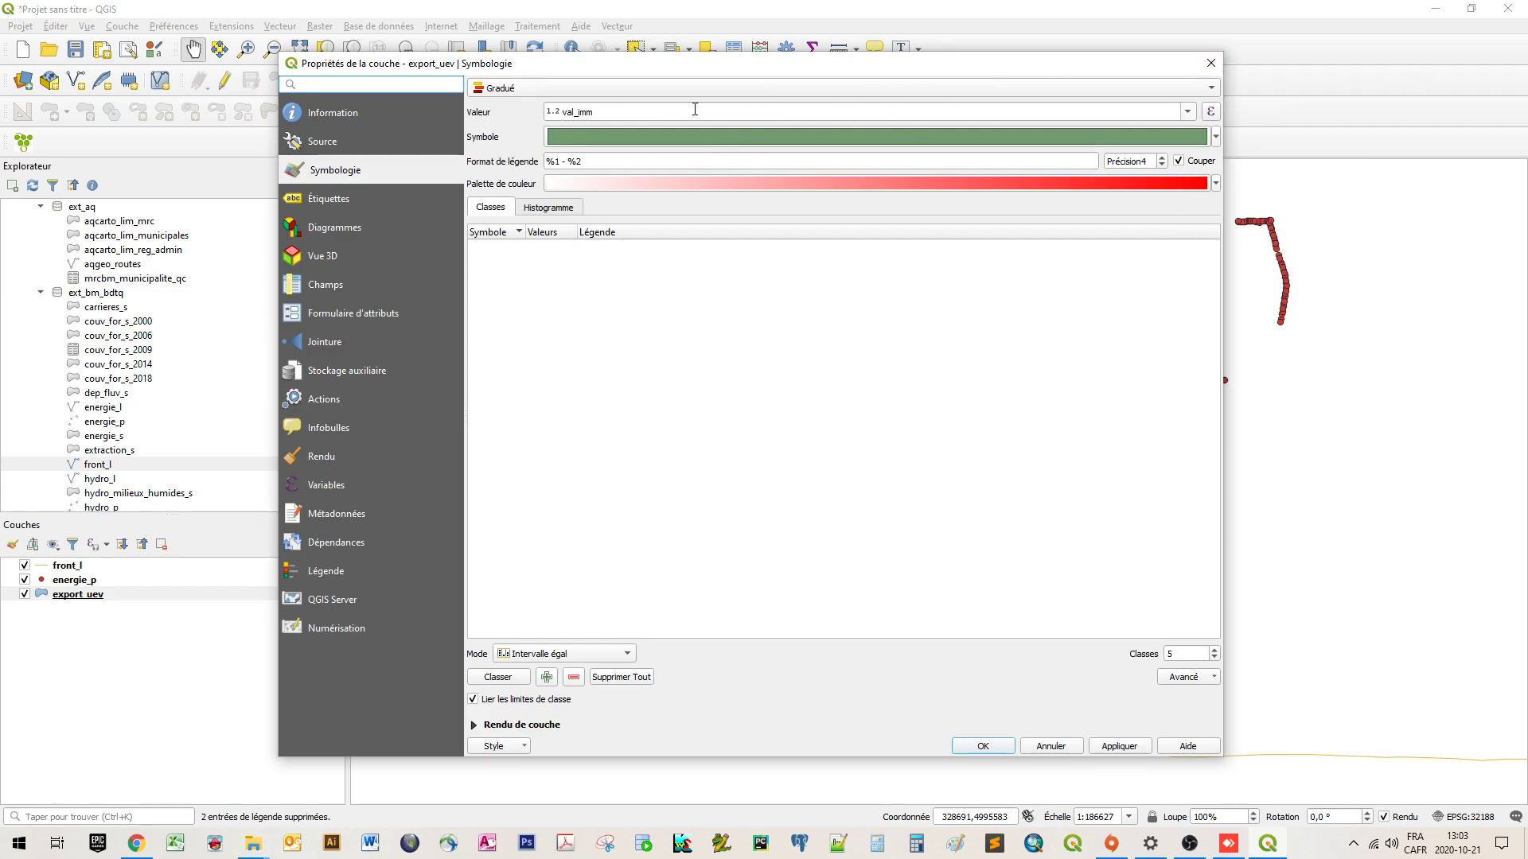
click(557, 88)
click(529, 76)
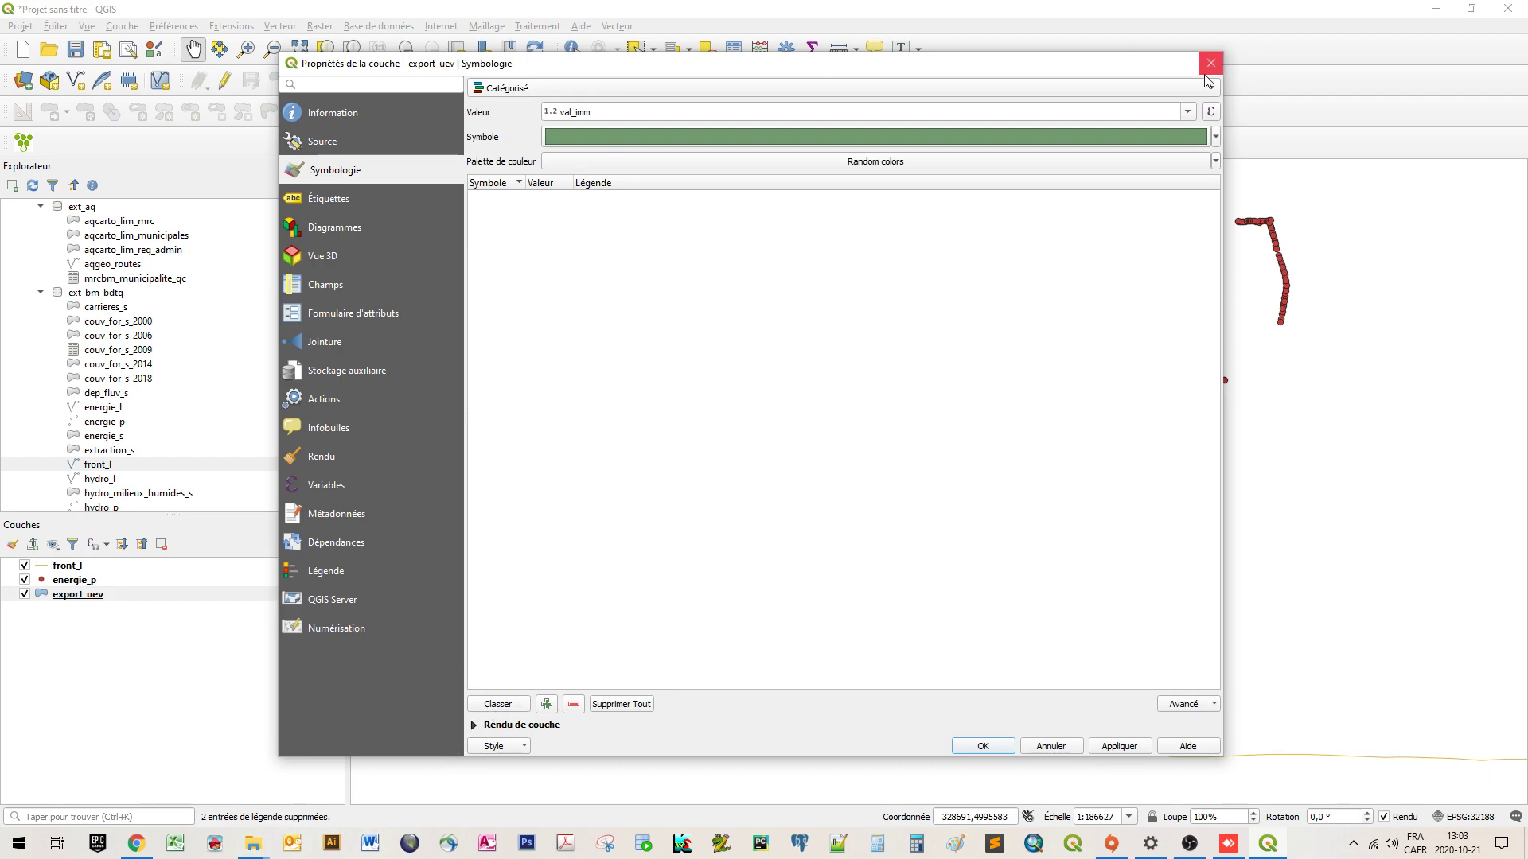
click(1188, 111)
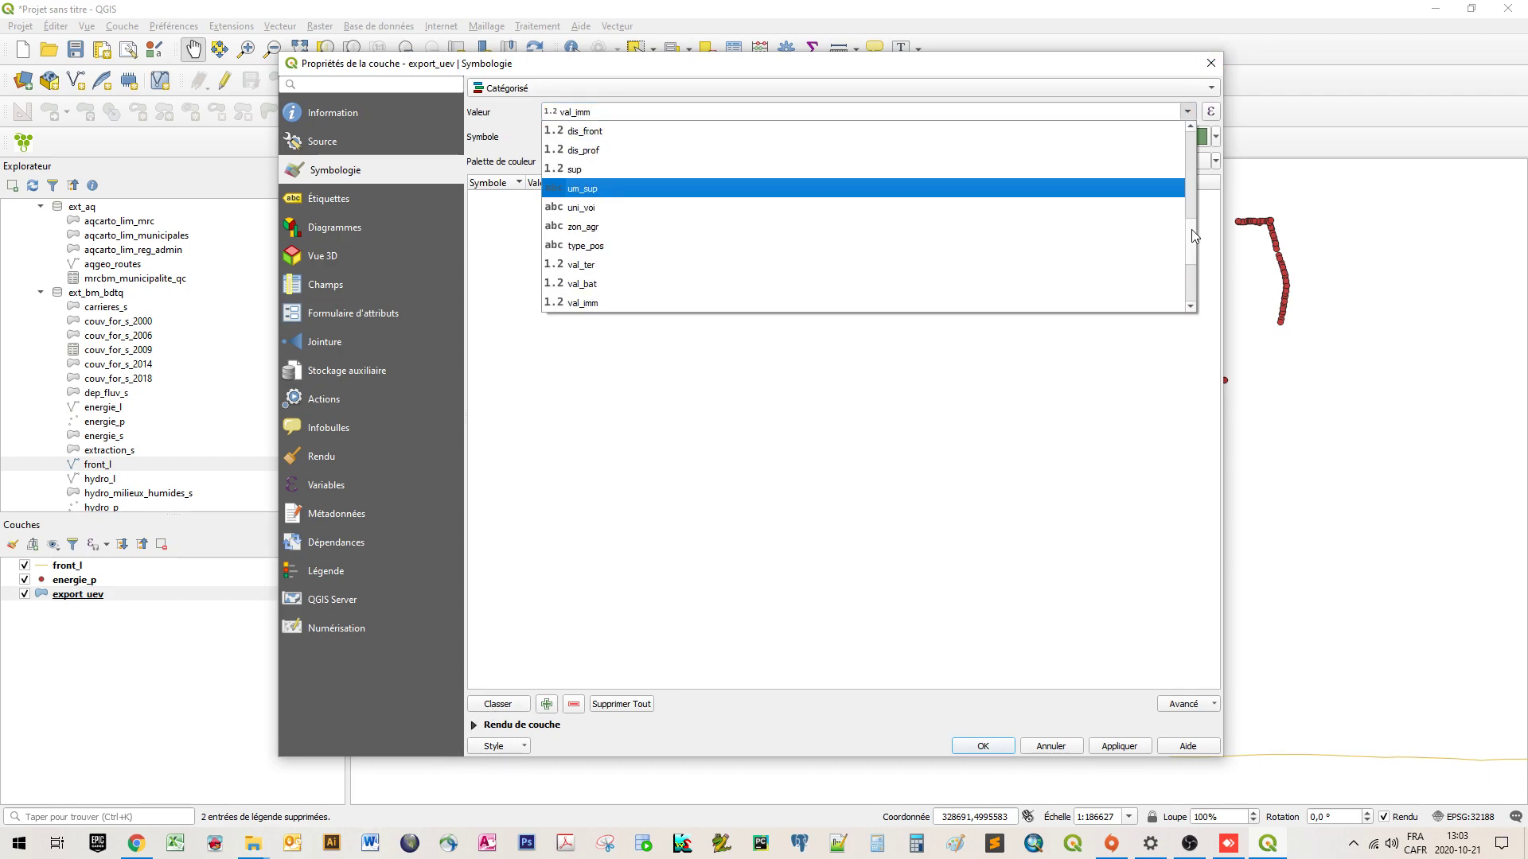
drag(1191, 229, 1187, 195)
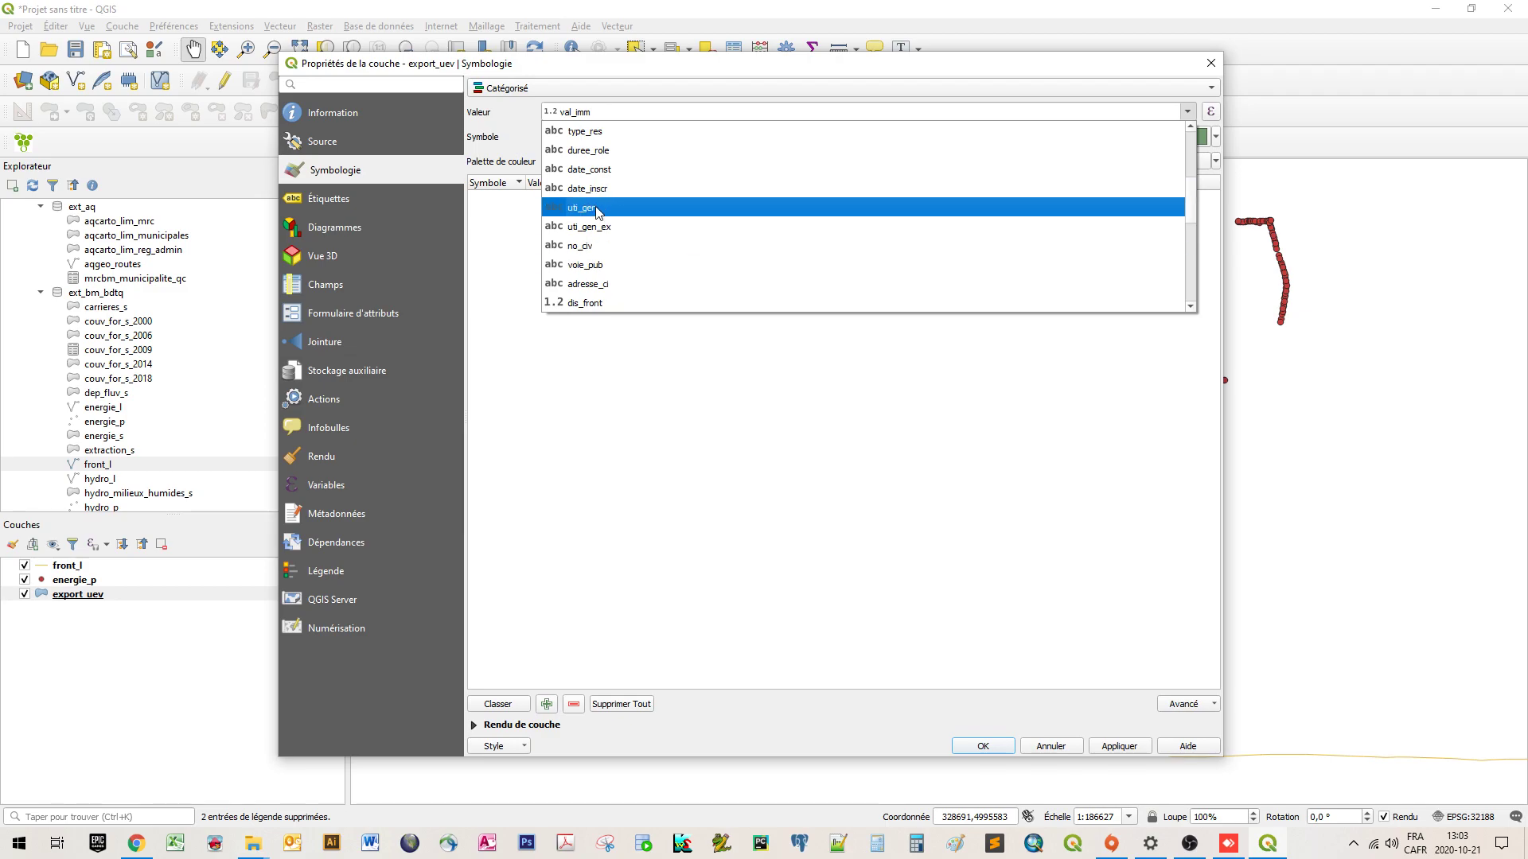
key(Escape)
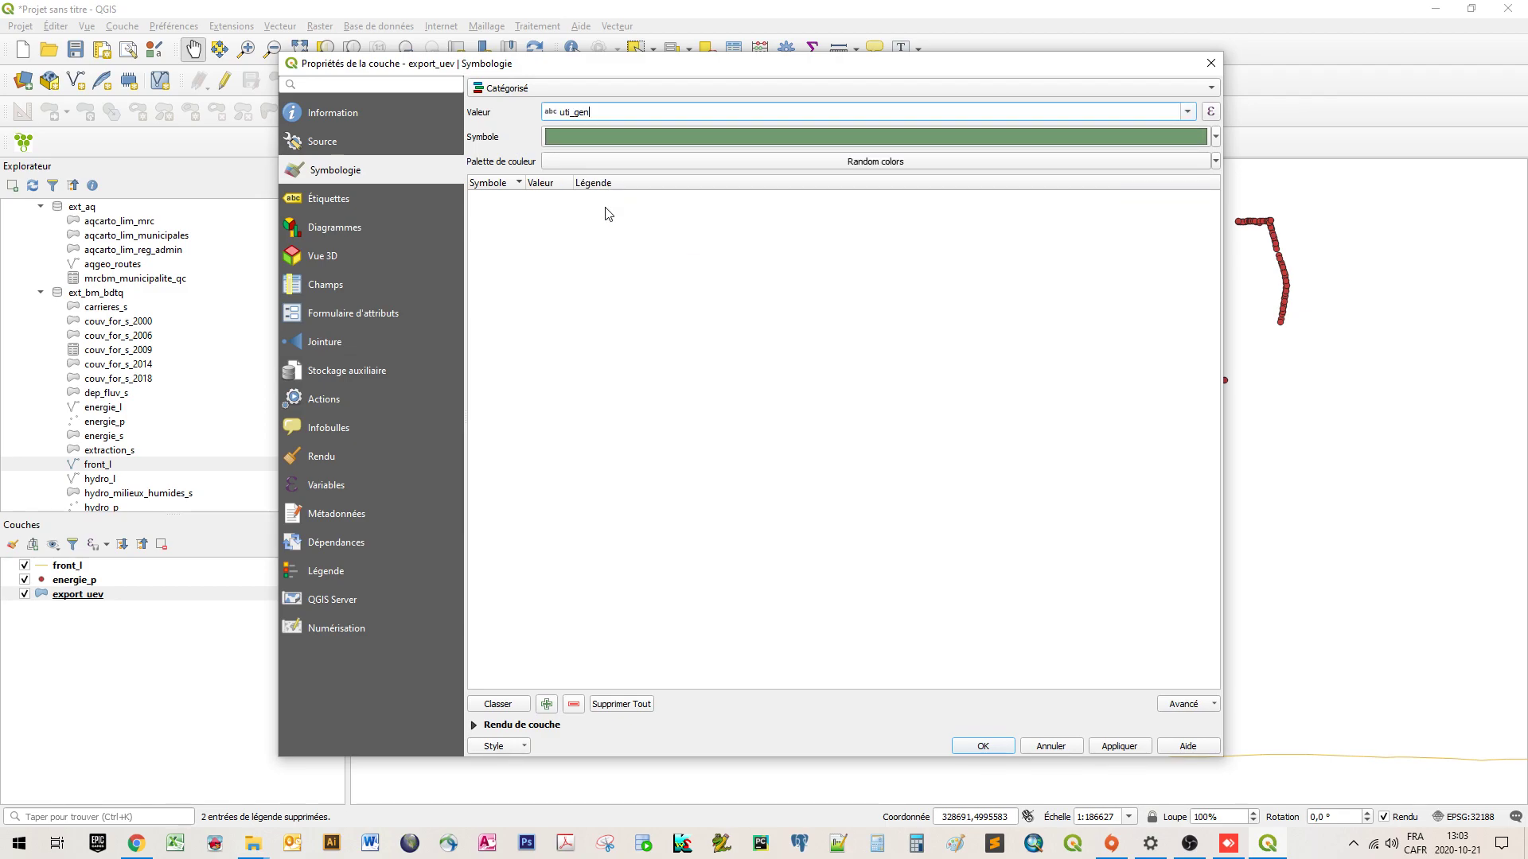
click(498, 705)
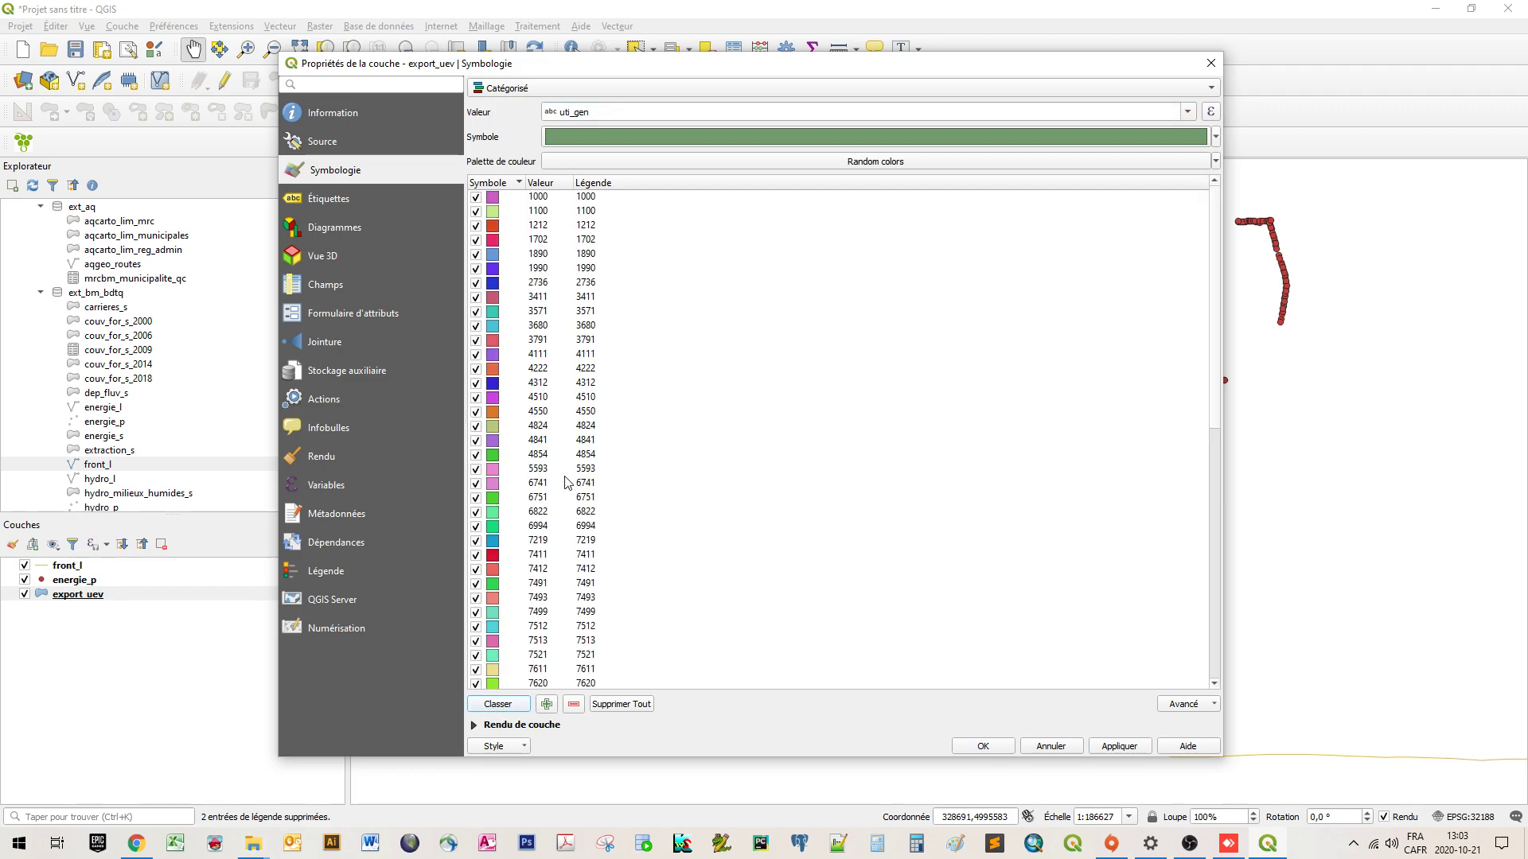
scroll(1194, 436, down, 10)
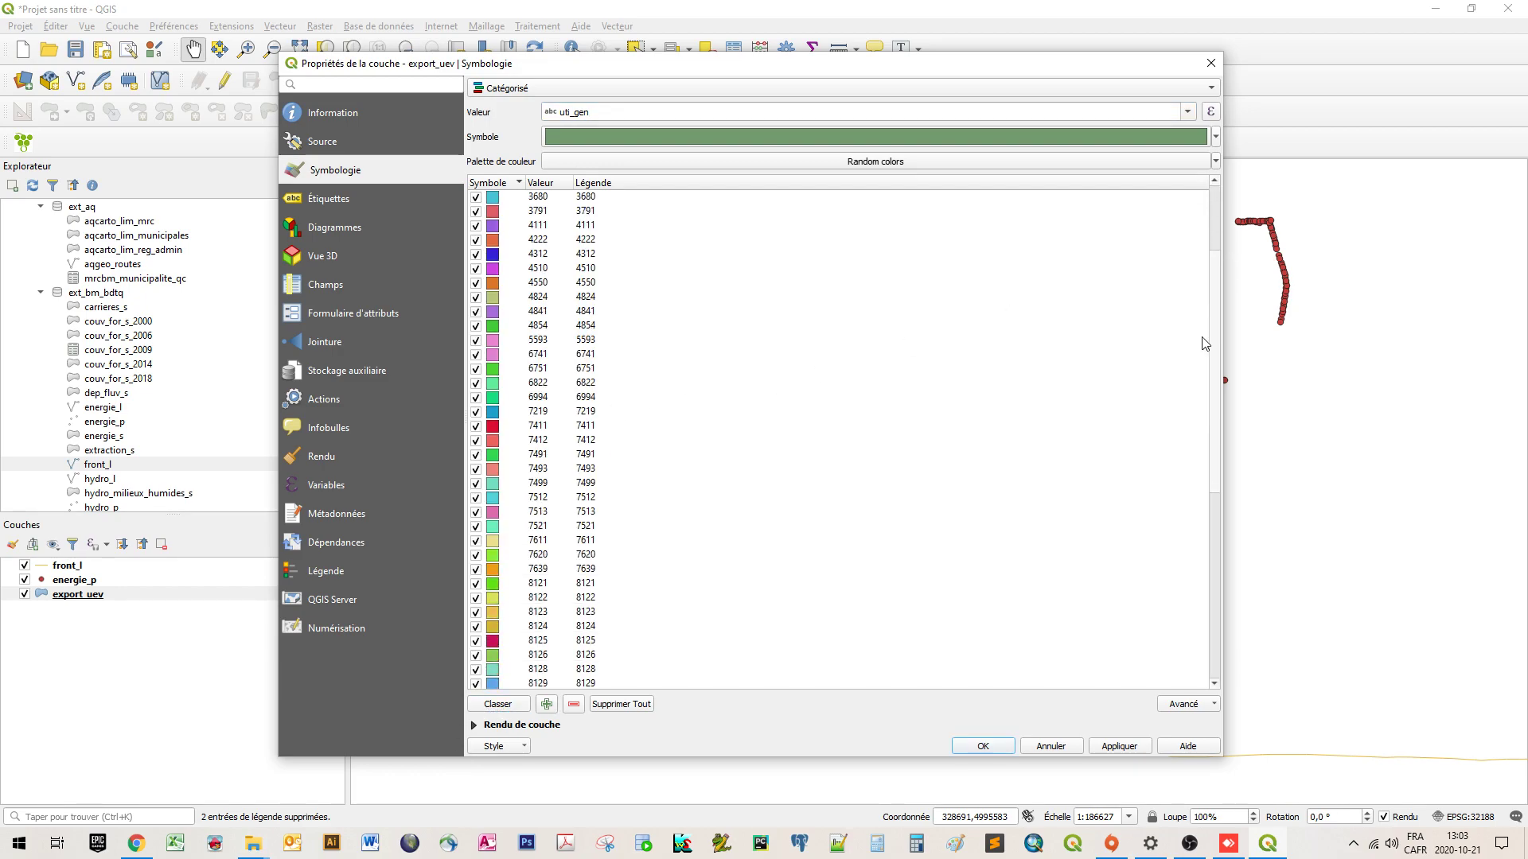
scroll(905, 206, up, 10)
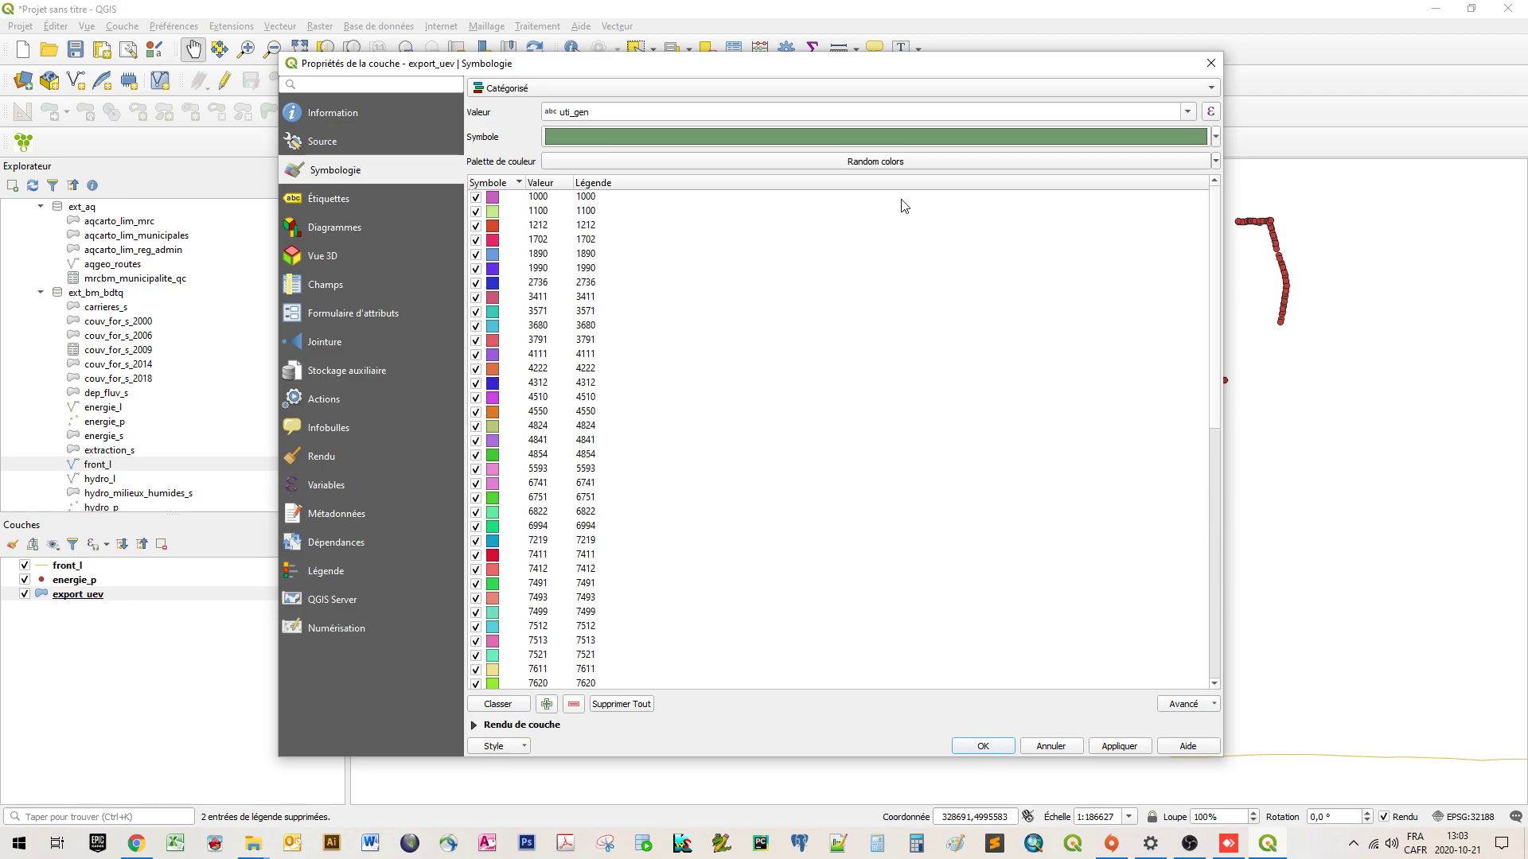
- Merge the uti_gen categories 1000 through 1990 into one and set its legend label to Logement
click(538, 196)
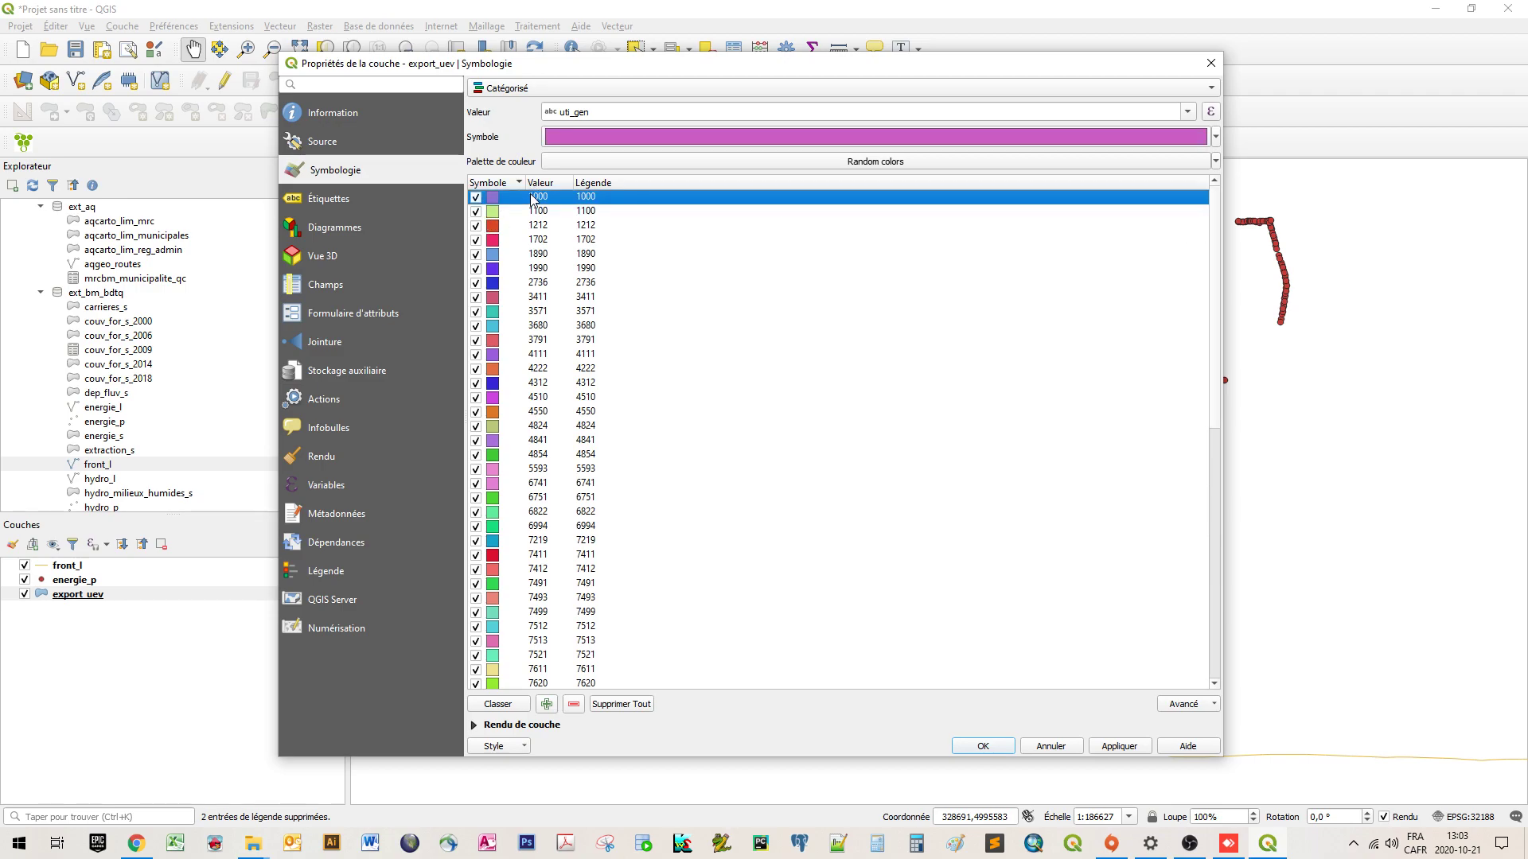
click(586, 212)
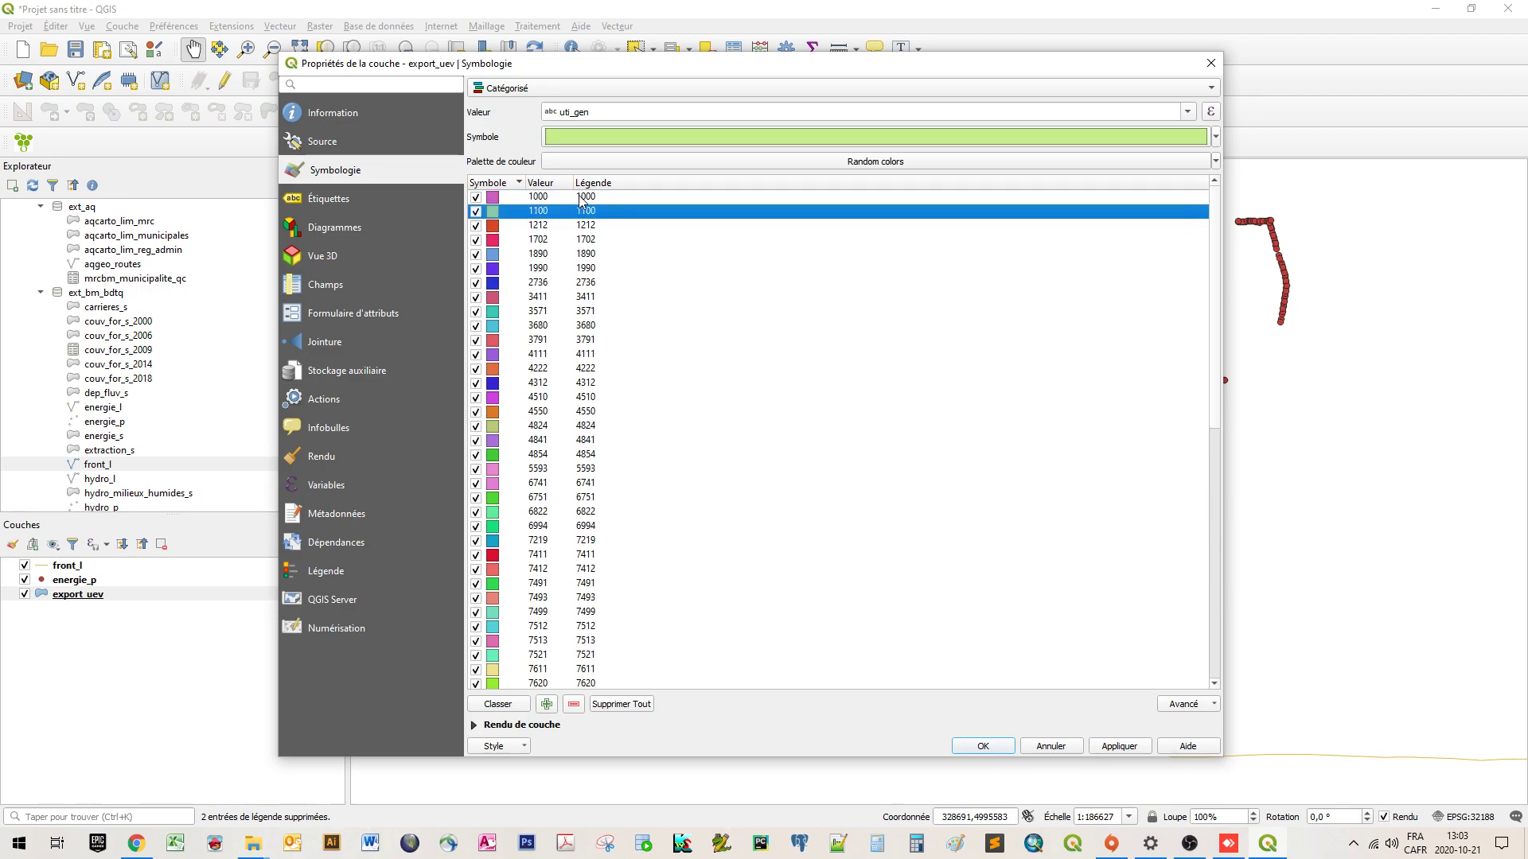
click(581, 195)
shift+click(551, 269)
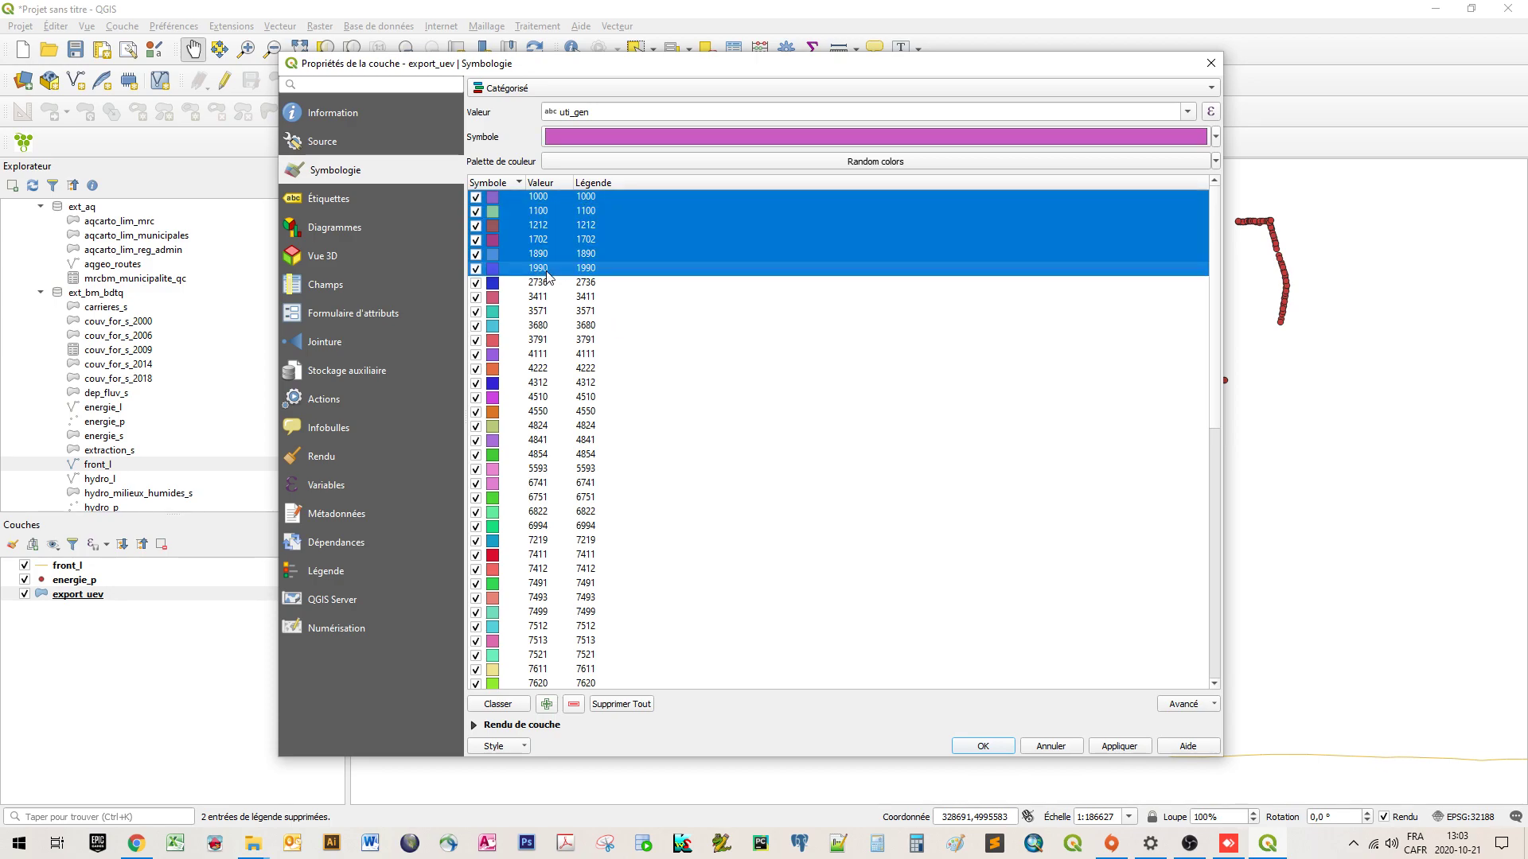
right_click(602, 249)
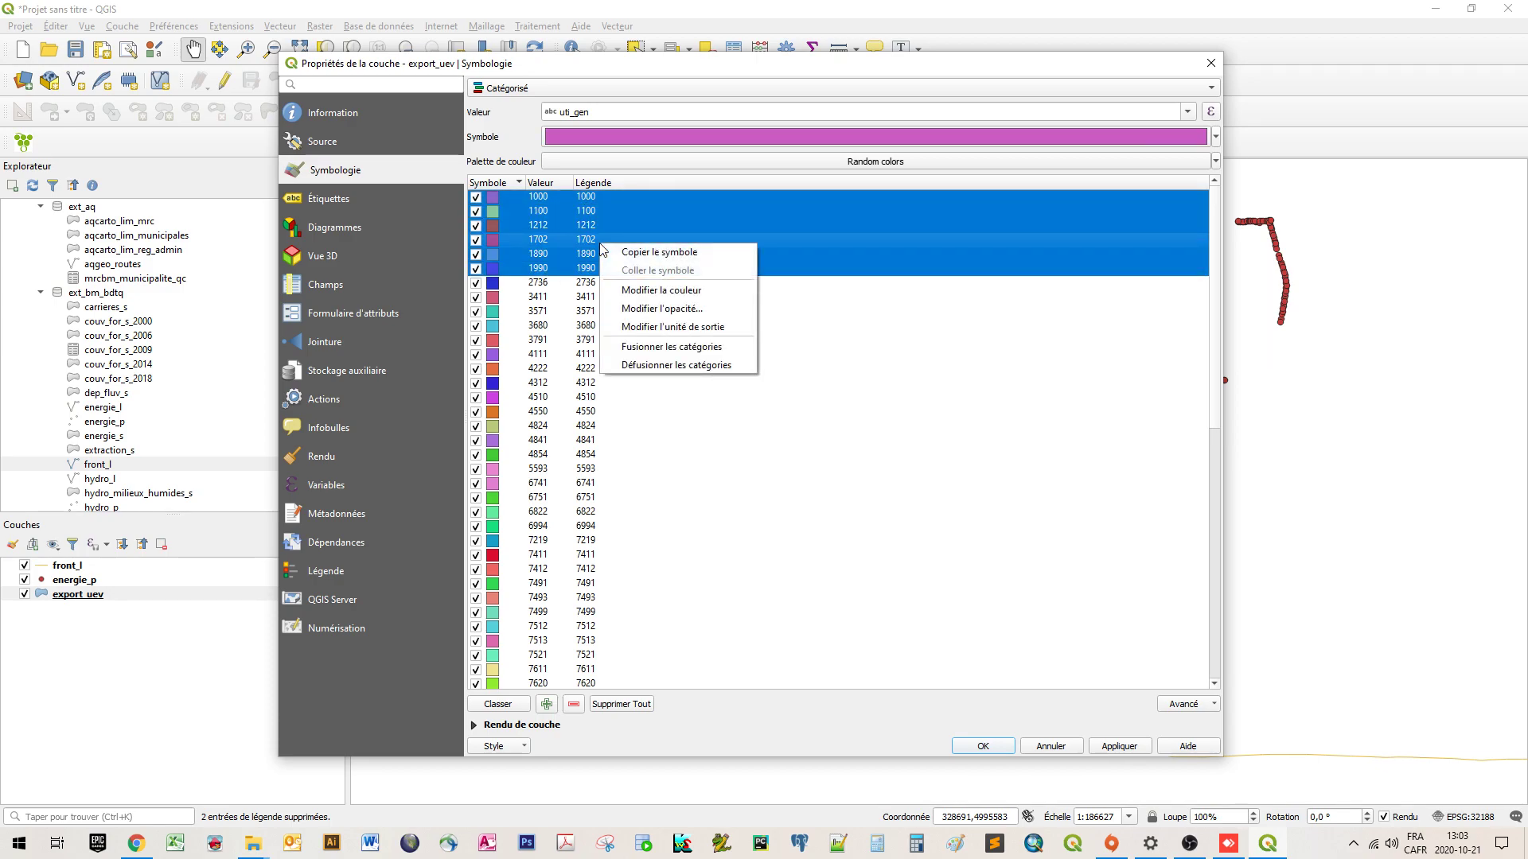
click(669, 348)
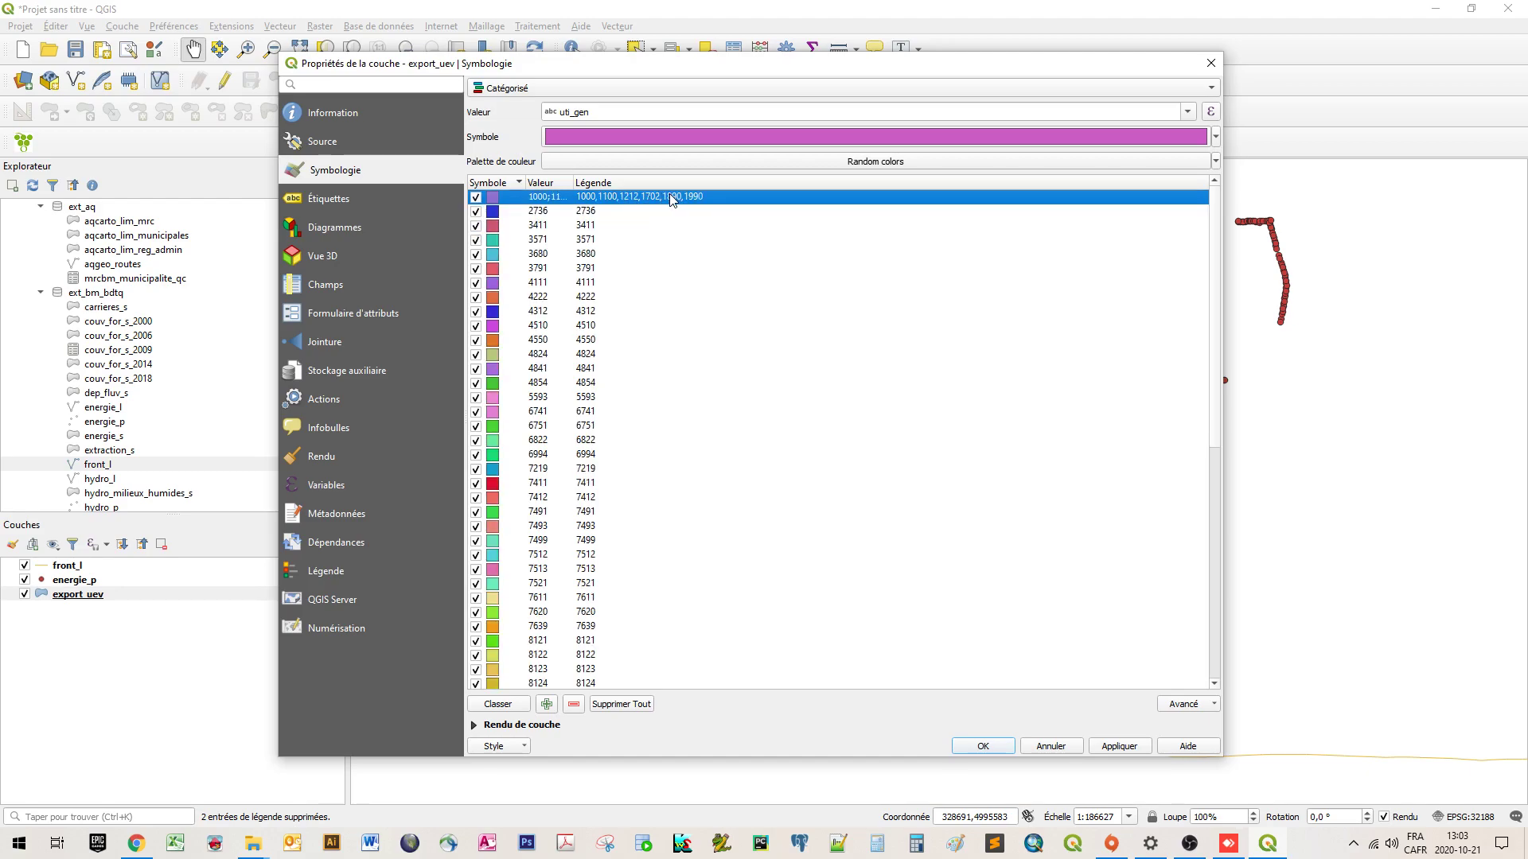
double_click(670, 197)
text(Logement)
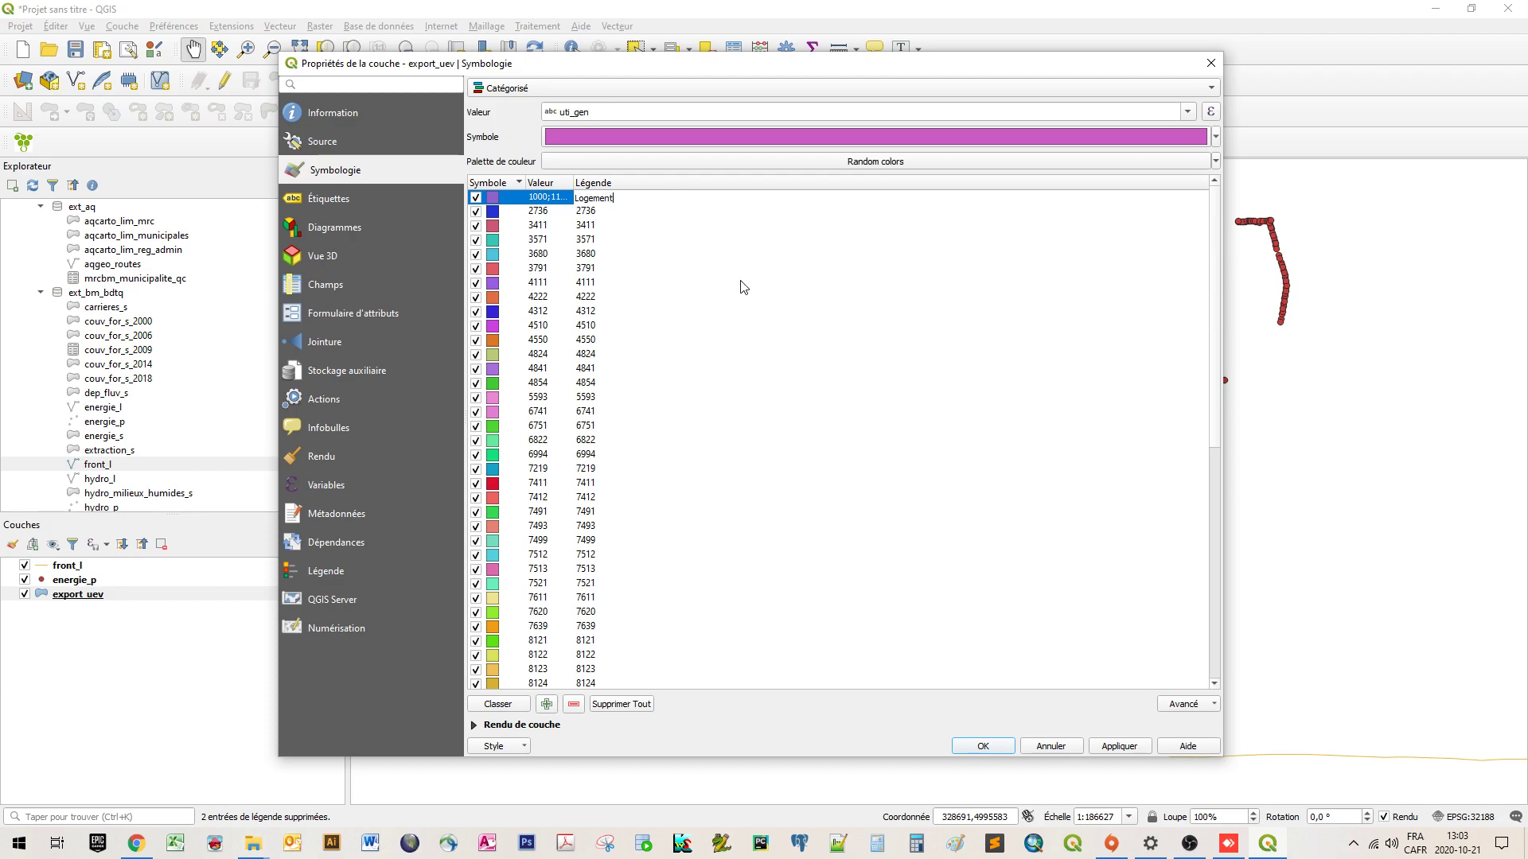
- Merge the uti_gen categories 4111 through 4854 into a single category
click(741, 282)
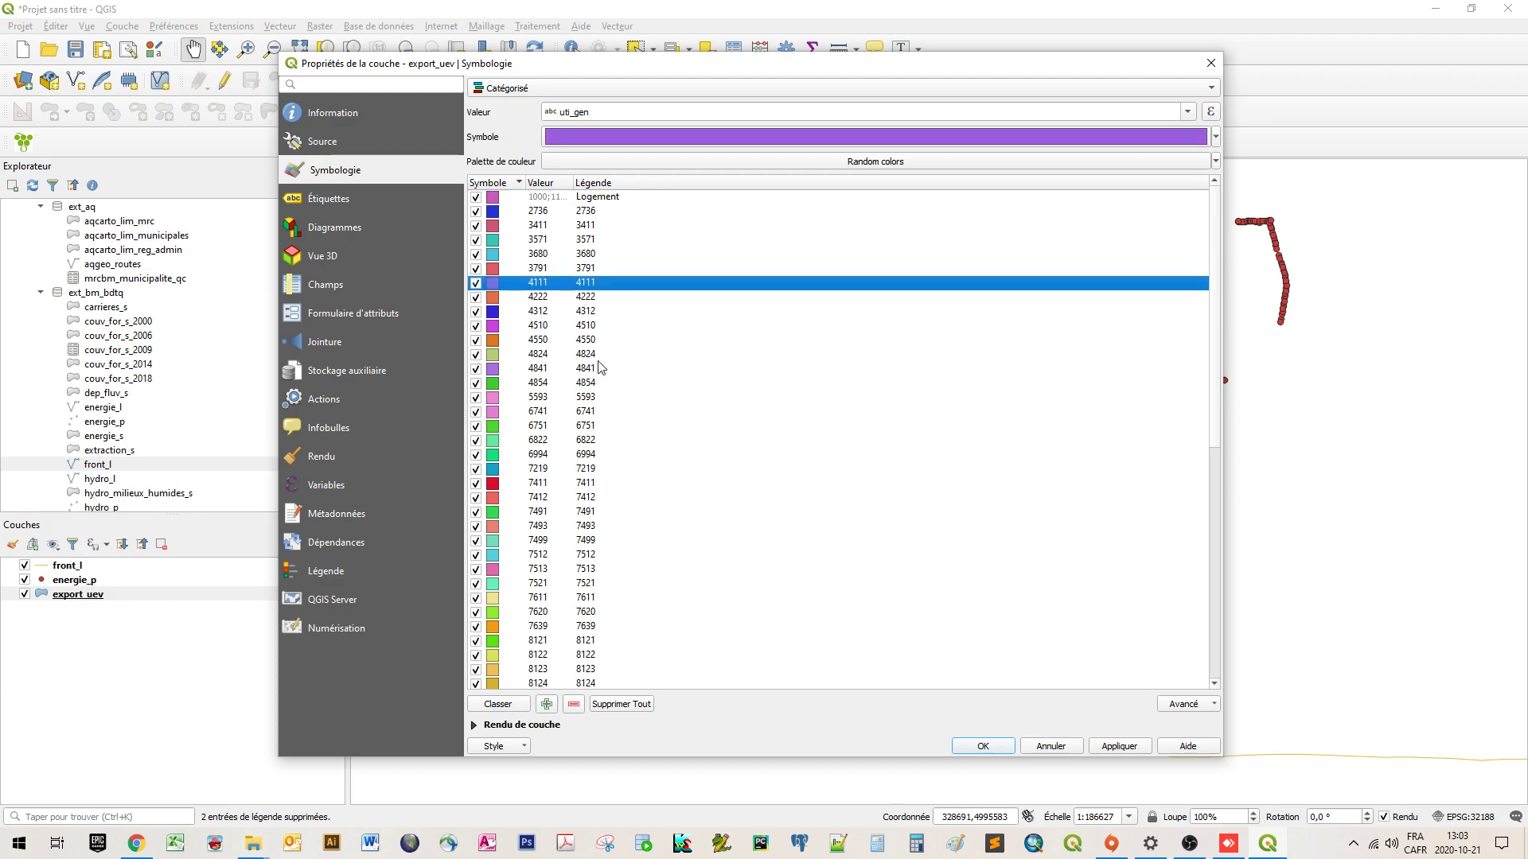
shift+click(573, 383)
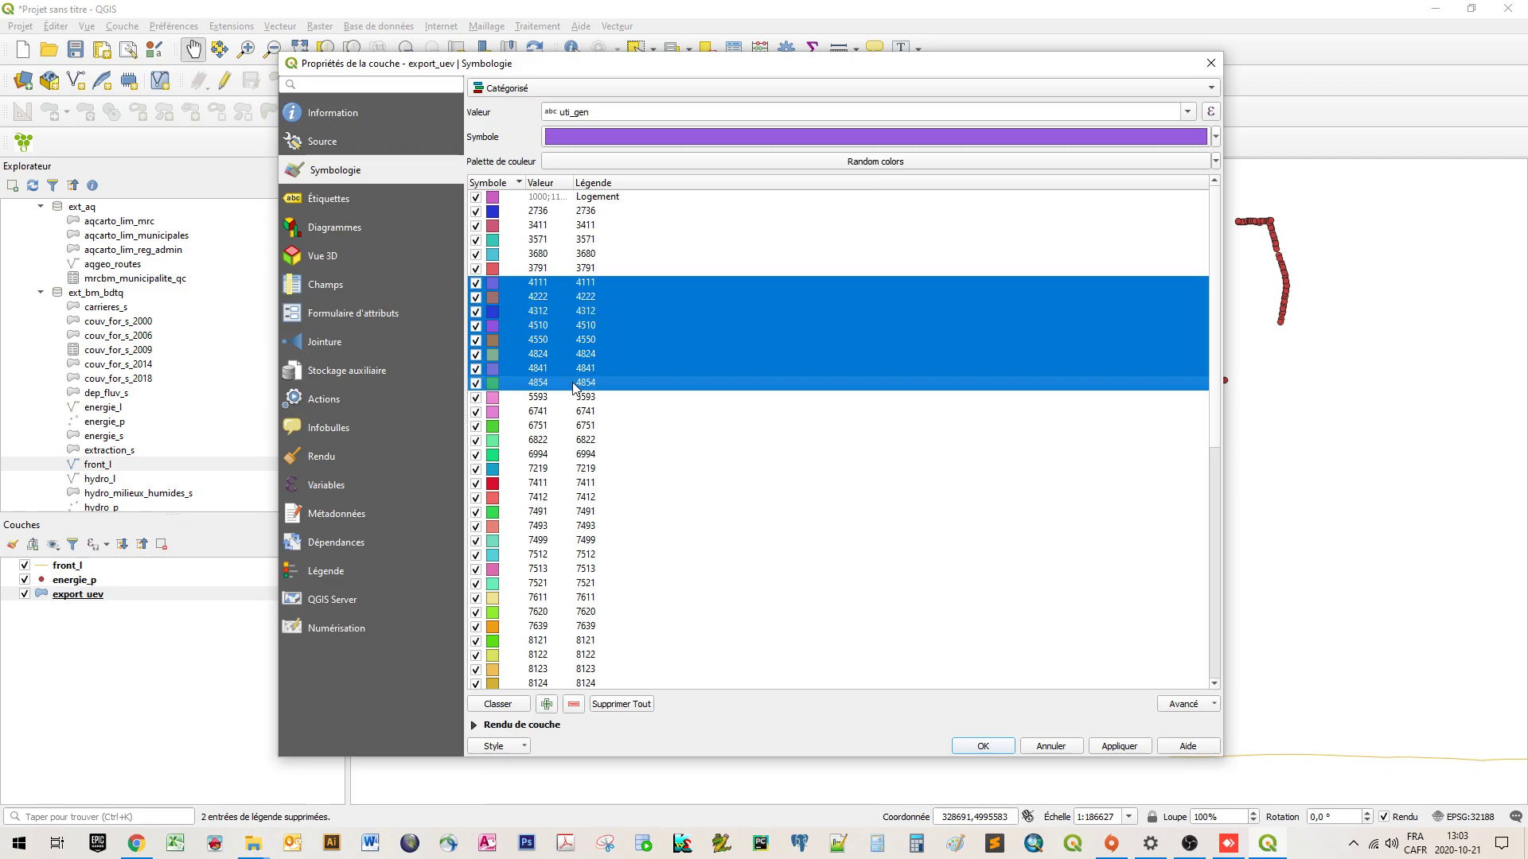
right_click(618, 374)
click(673, 478)
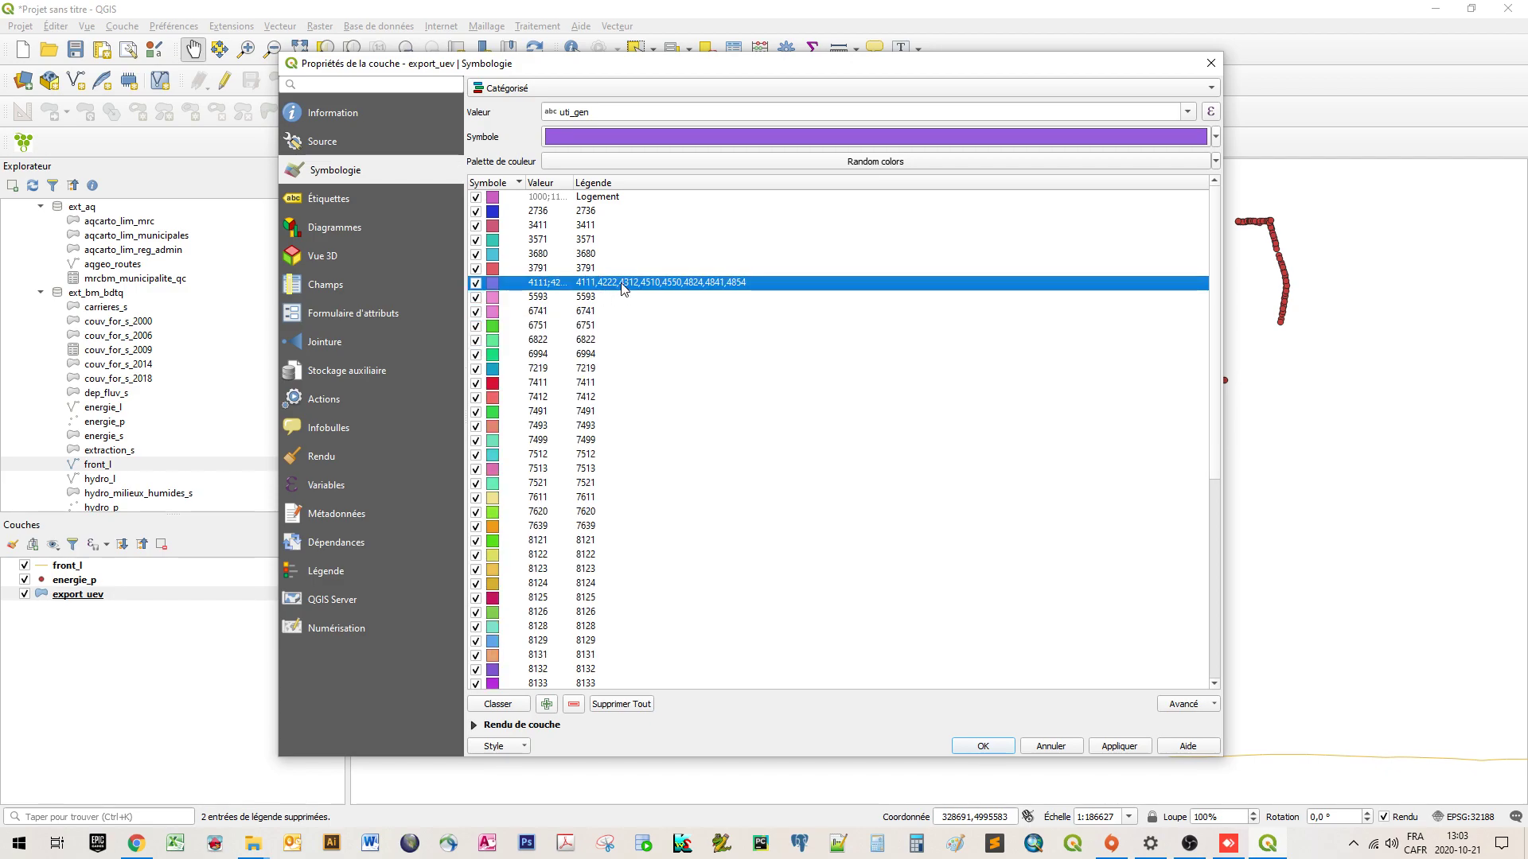
- Set the legend label of the merged 4111 through 4854 category to Rue routes
double_click(622, 284)
text(Rue routes)
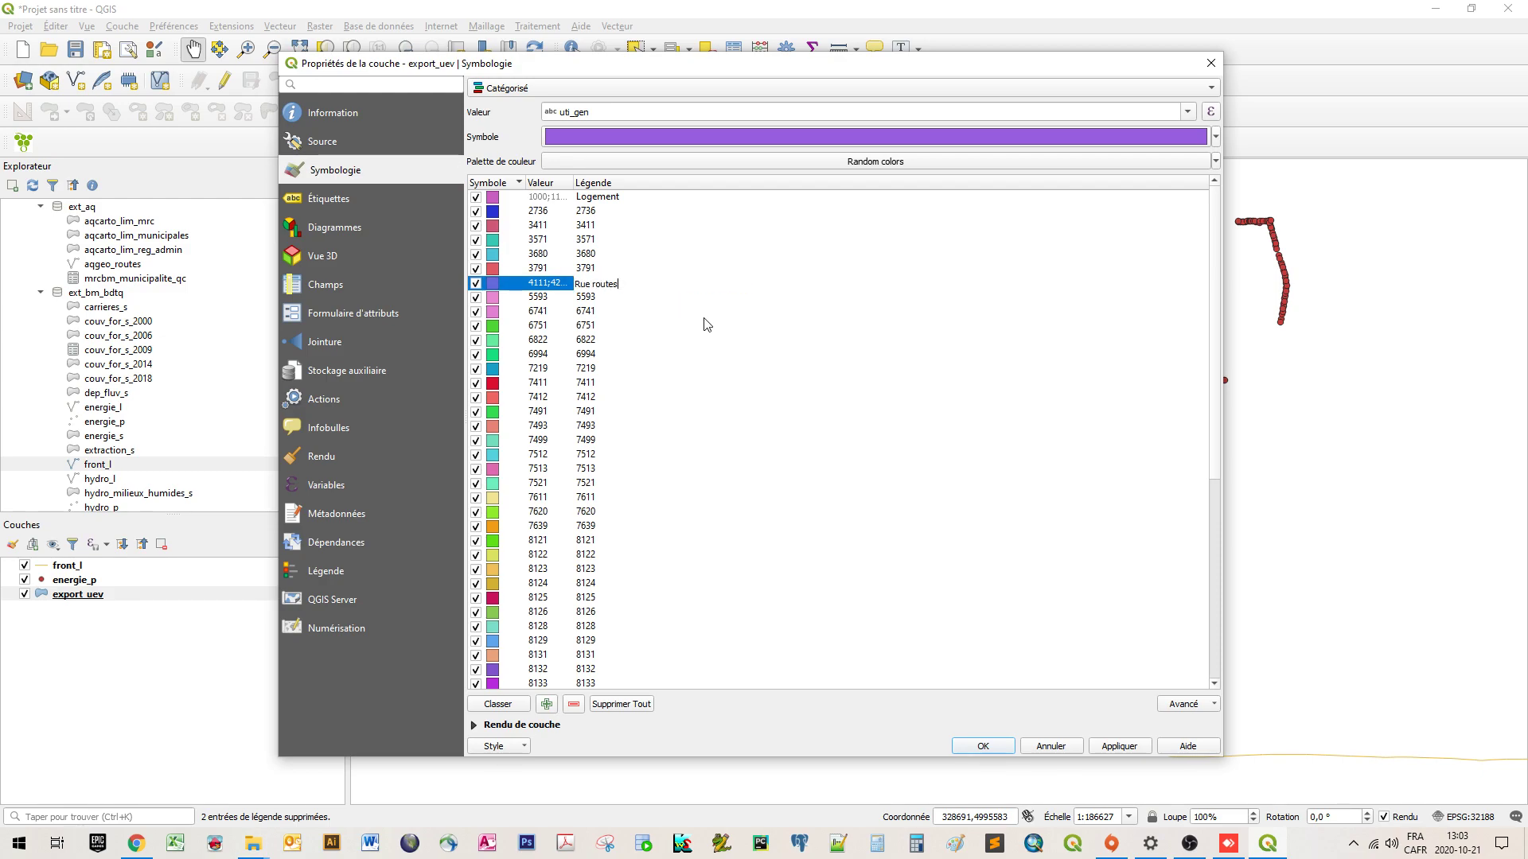
click(744, 341)
click(599, 286)
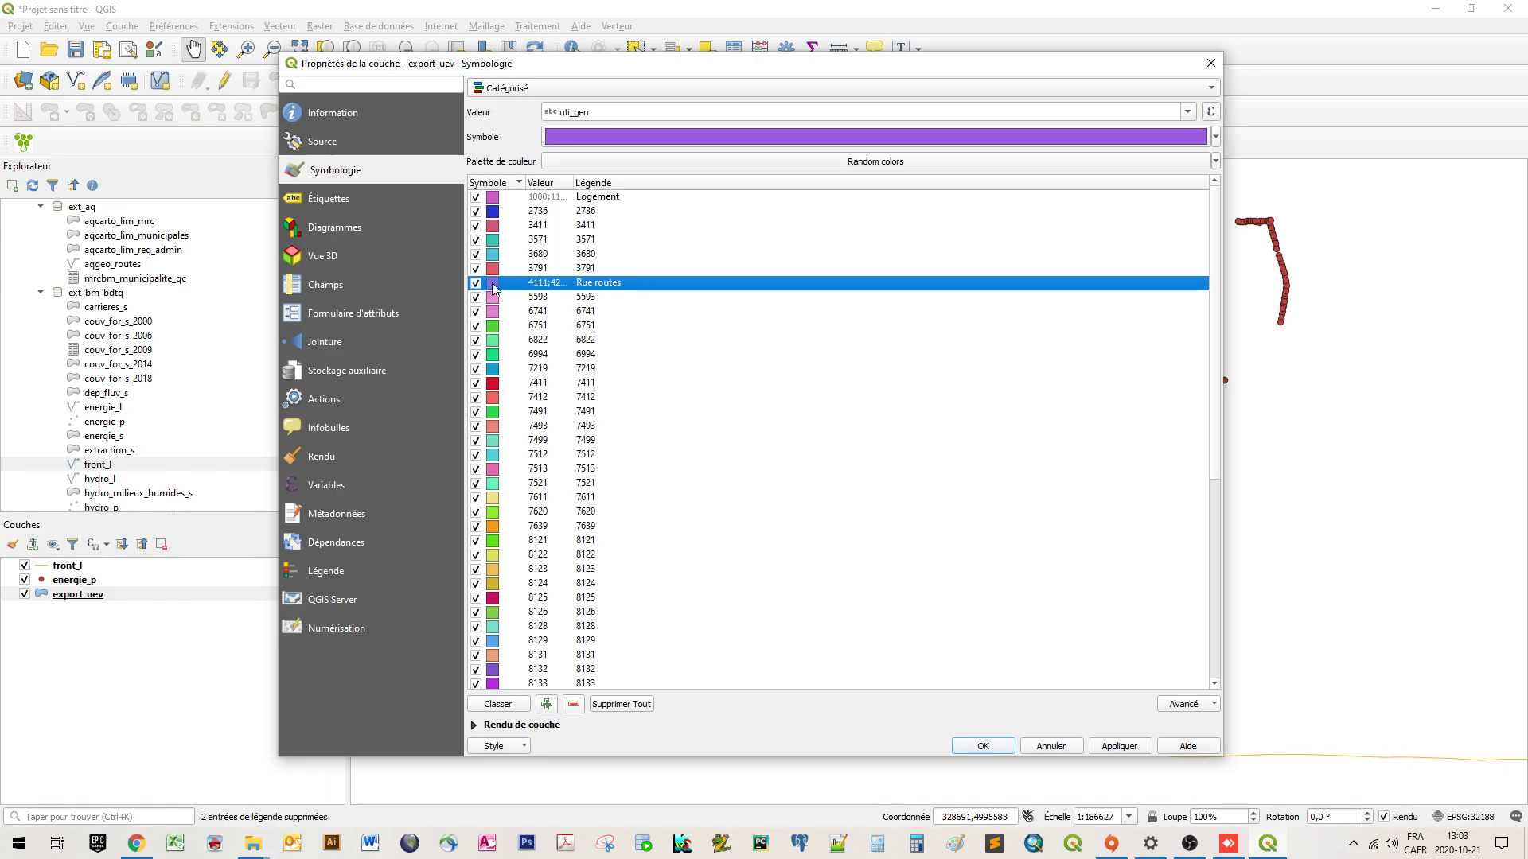
- Give the Rue routes category's simple fill the dark brown colour #504a35 and apply the export_uev symbology to the map
double_click(493, 285)
click(748, 209)
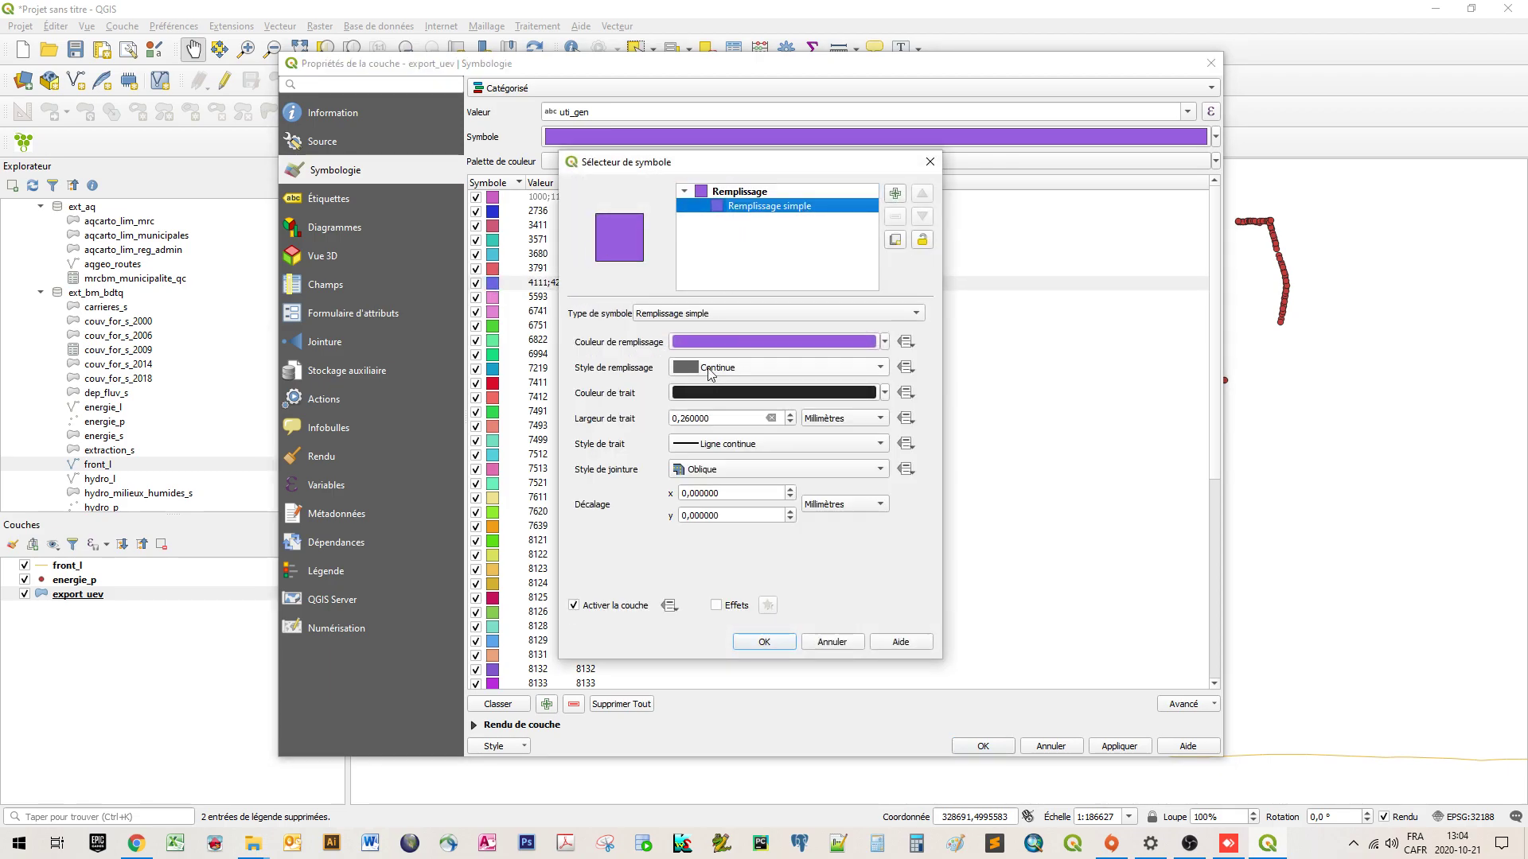
mouse_move(724, 169)
mouse_down()
mouse_move(1057, 94)
mouse_move(918, 92)
mouse_move(781, 133)
mouse_move(746, 173)
mouse_up()
key(Up)
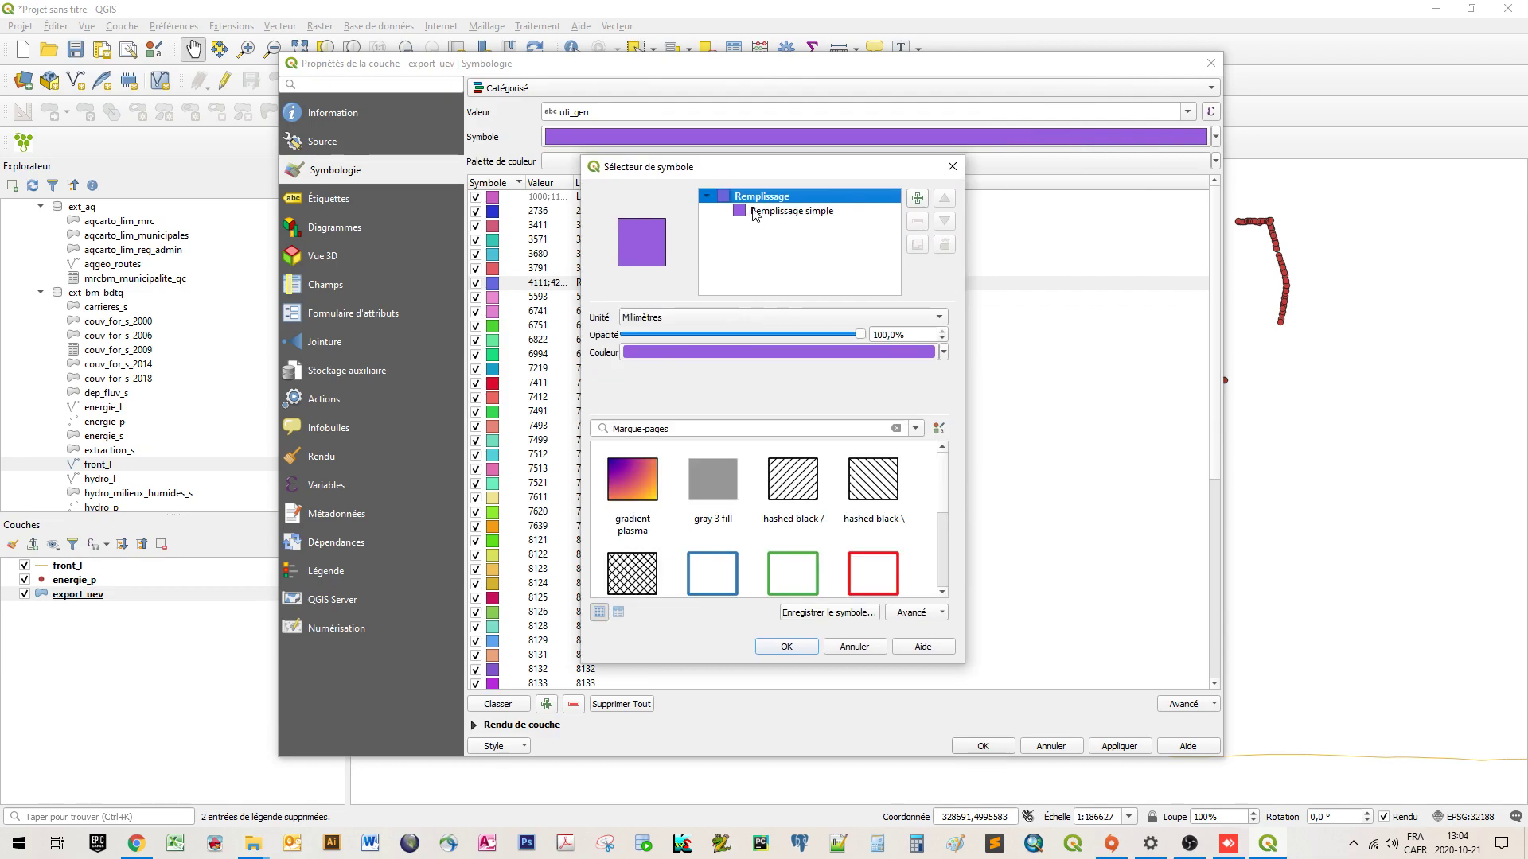
click(754, 211)
click(714, 350)
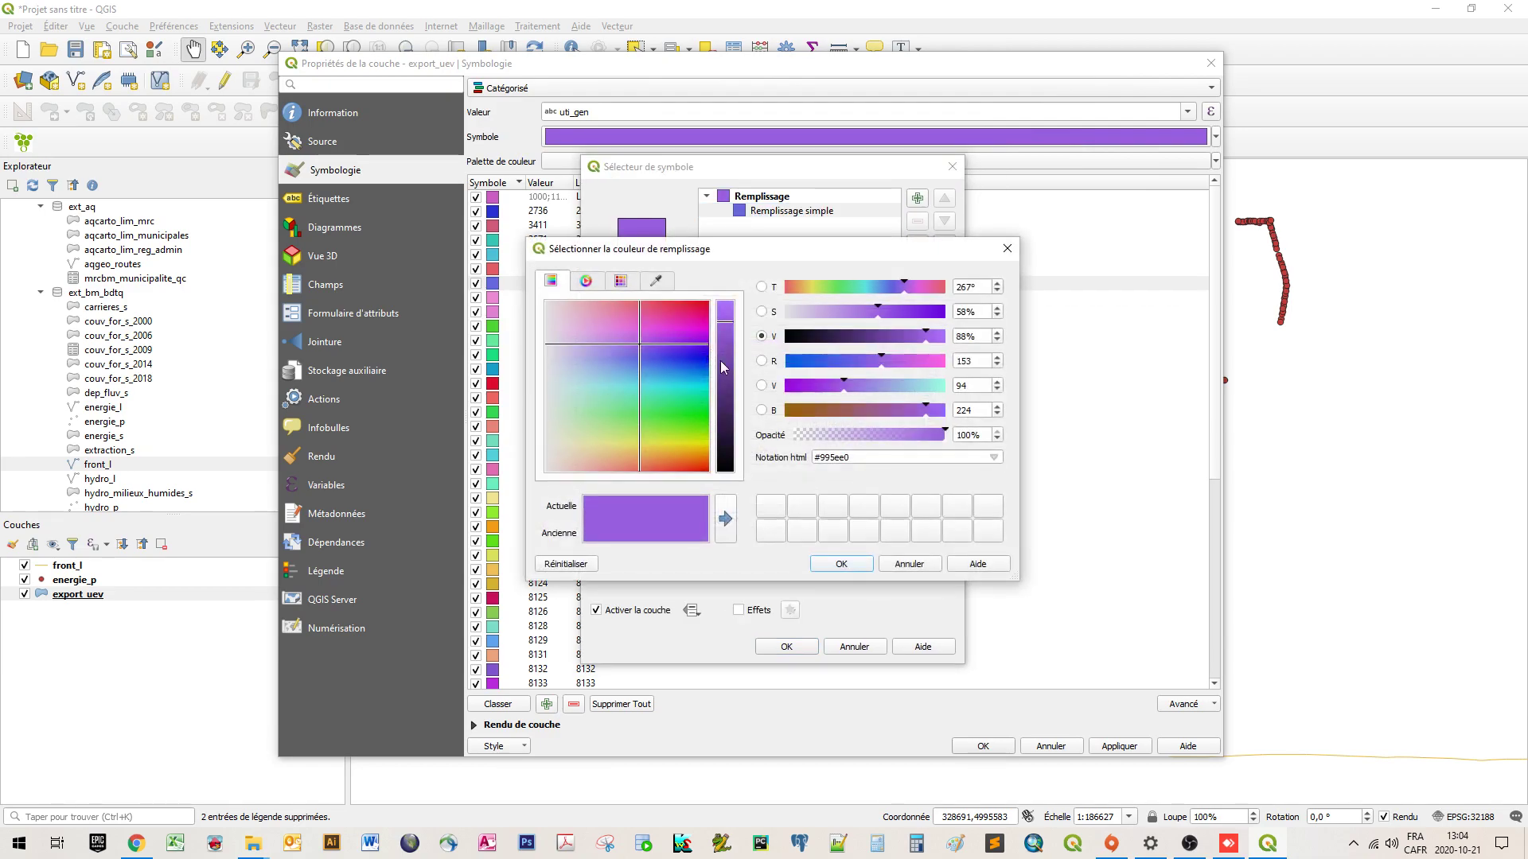
drag(667, 409, 603, 454)
mouse_move(724, 450)
mouse_down()
mouse_move(727, 400)
mouse_move(725, 436)
mouse_move(724, 423)
mouse_up()
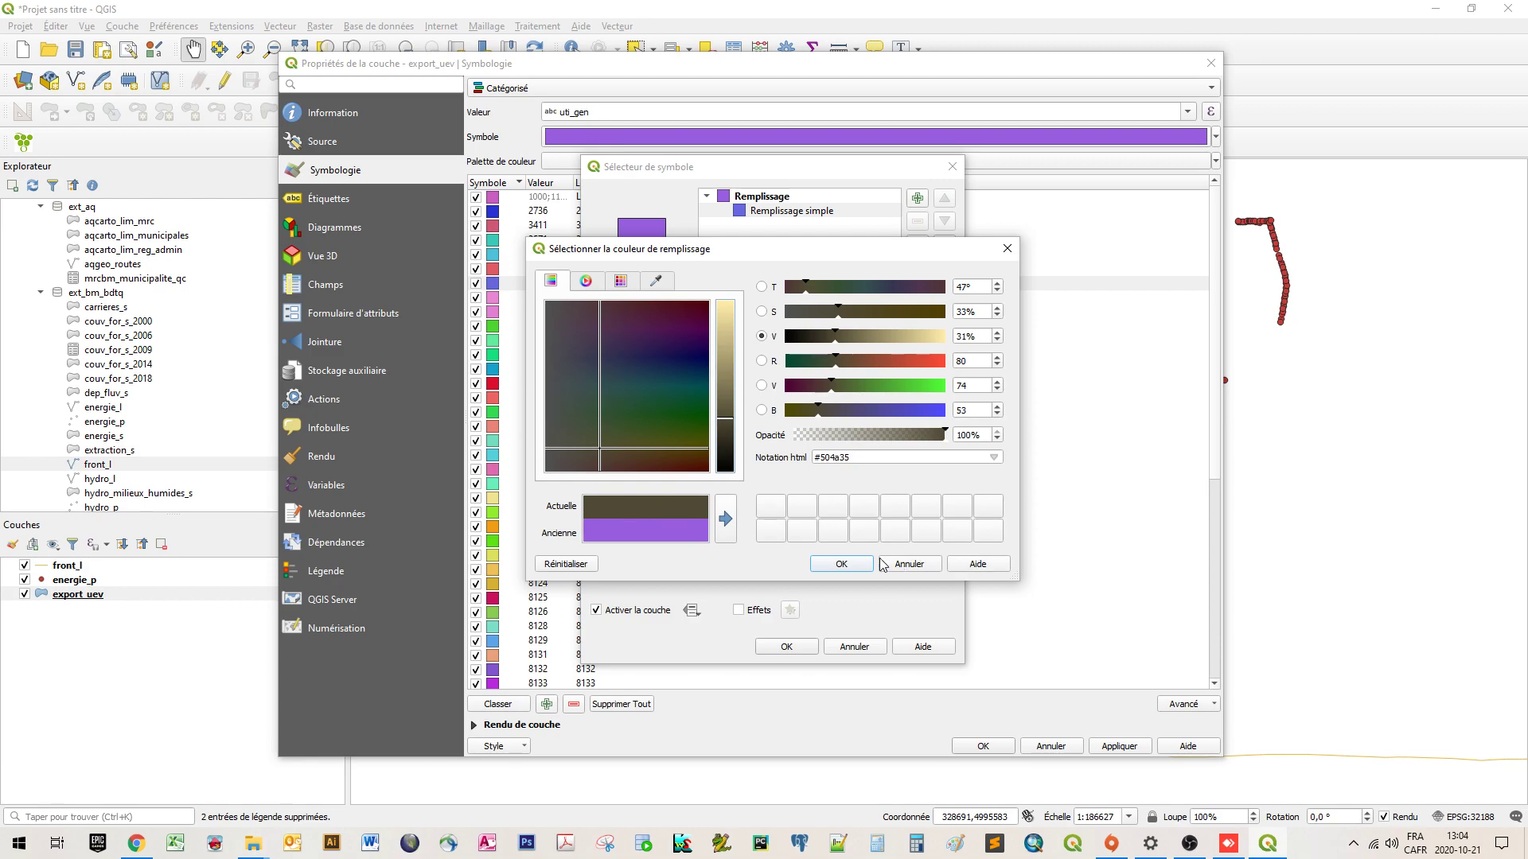
click(845, 565)
click(780, 648)
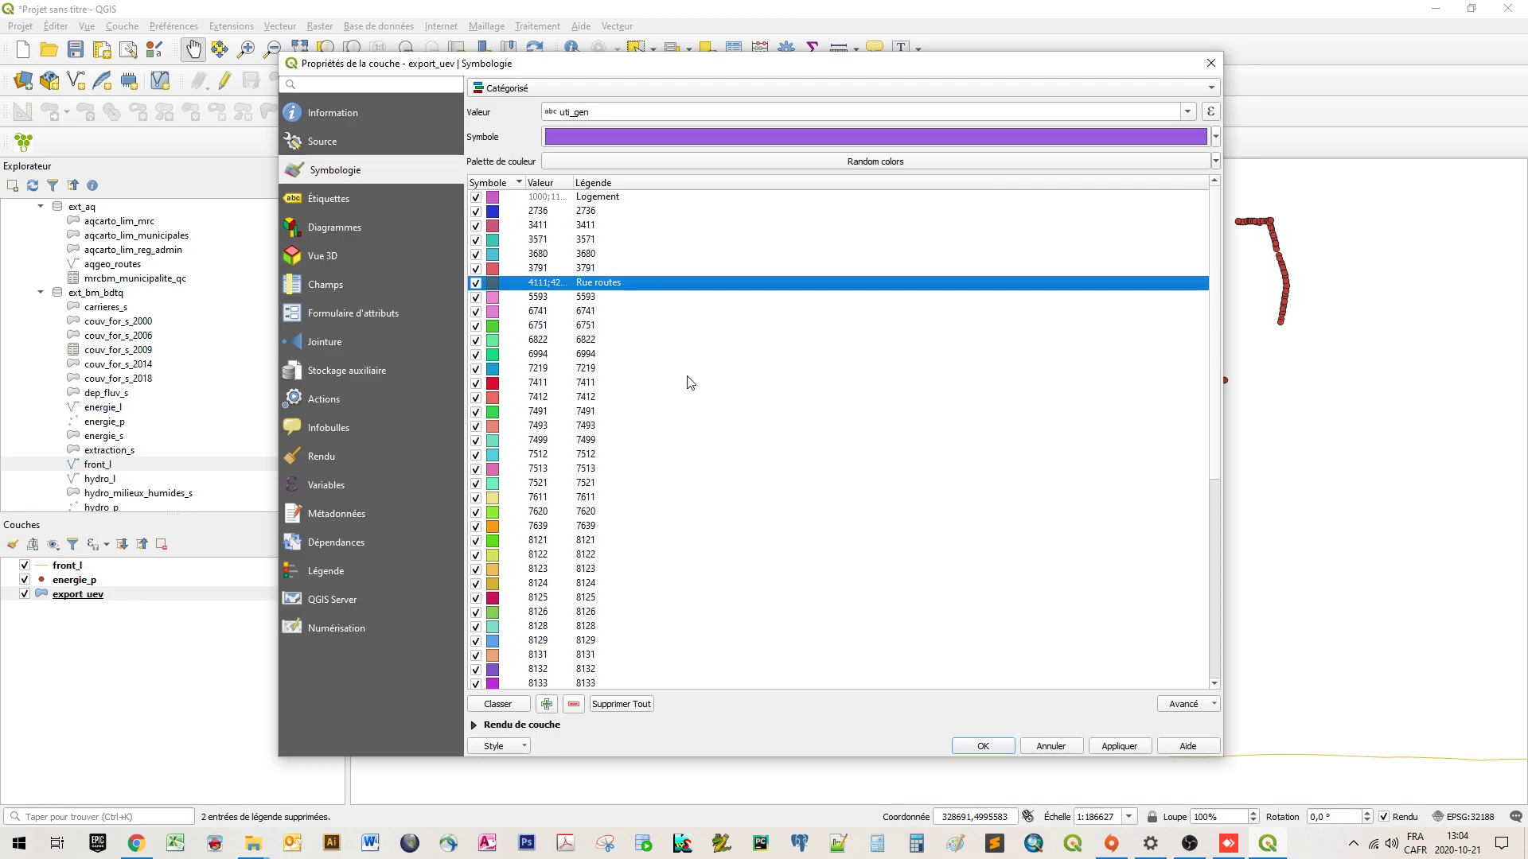
click(987, 748)
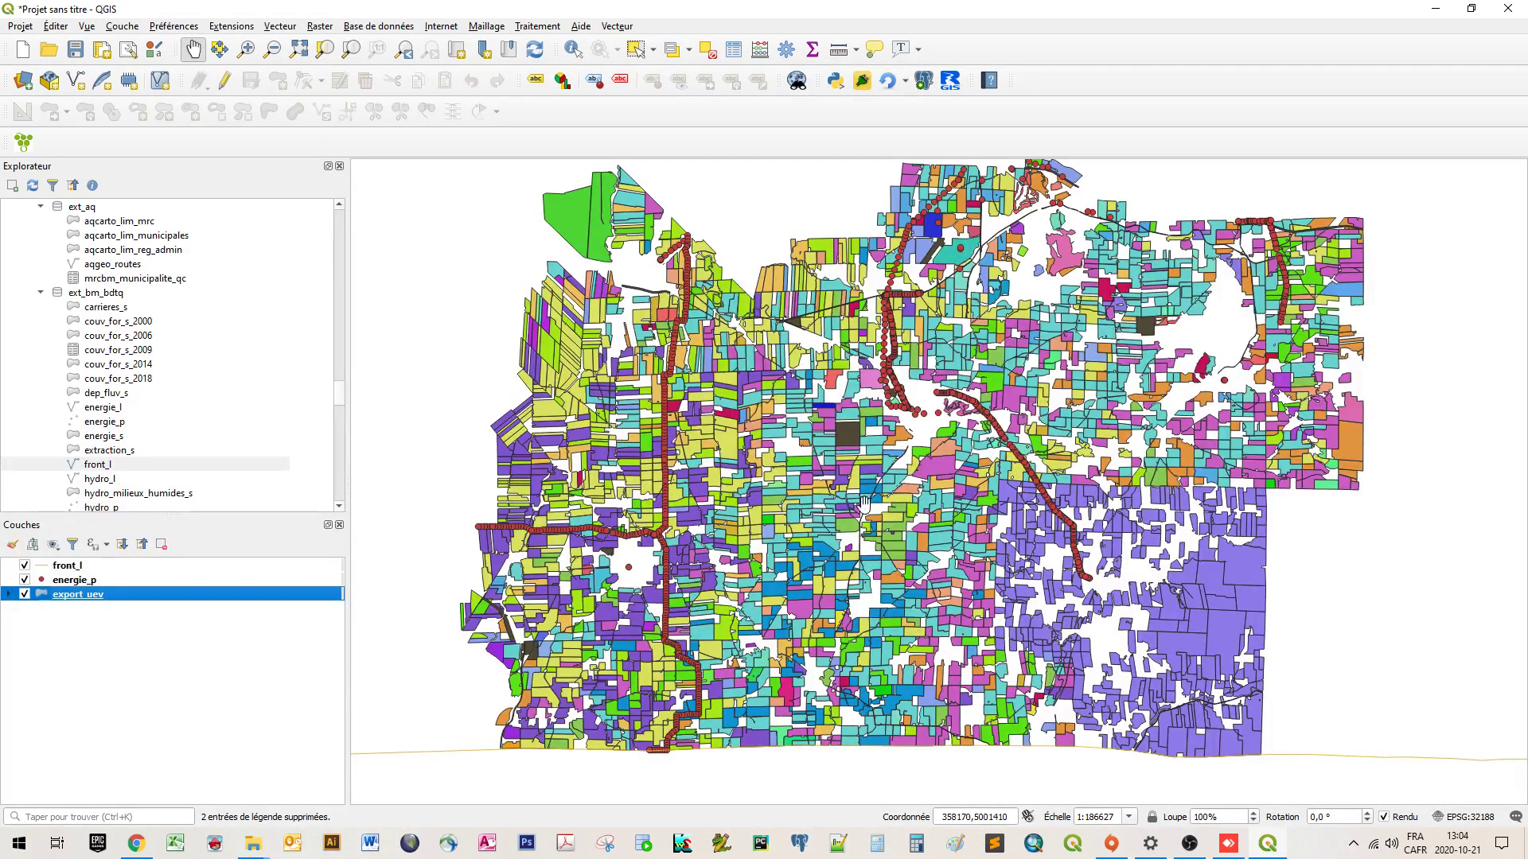
- Hide the energie_p and front_l layers and inspect the Rue routes parcels up close on the map
click(25, 579)
click(25, 565)
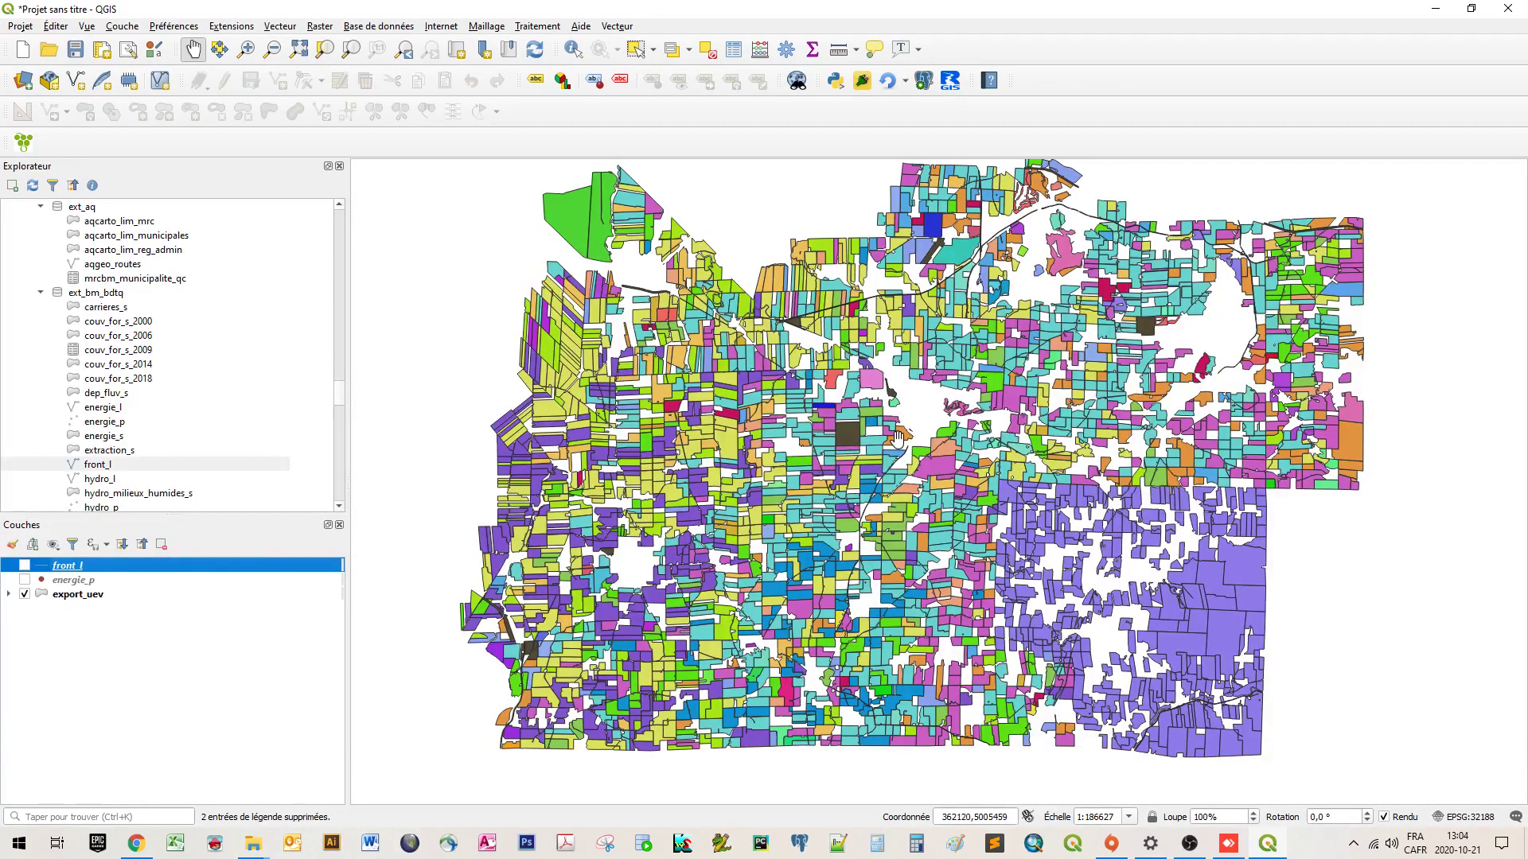
scroll(897, 437, up, 1)
scroll(896, 437, up, 1)
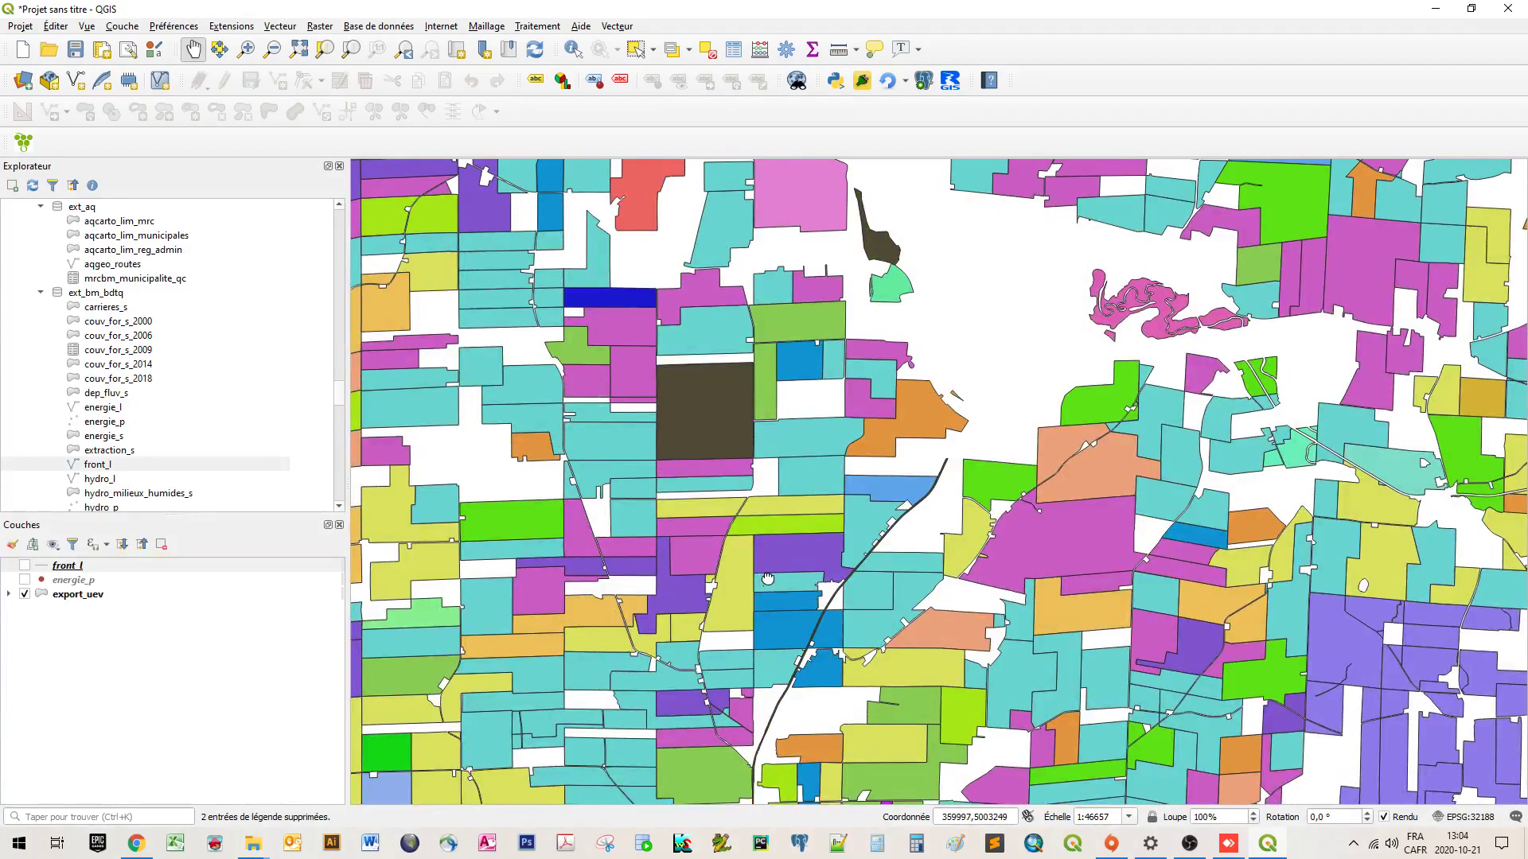
scroll(891, 569, up, 3)
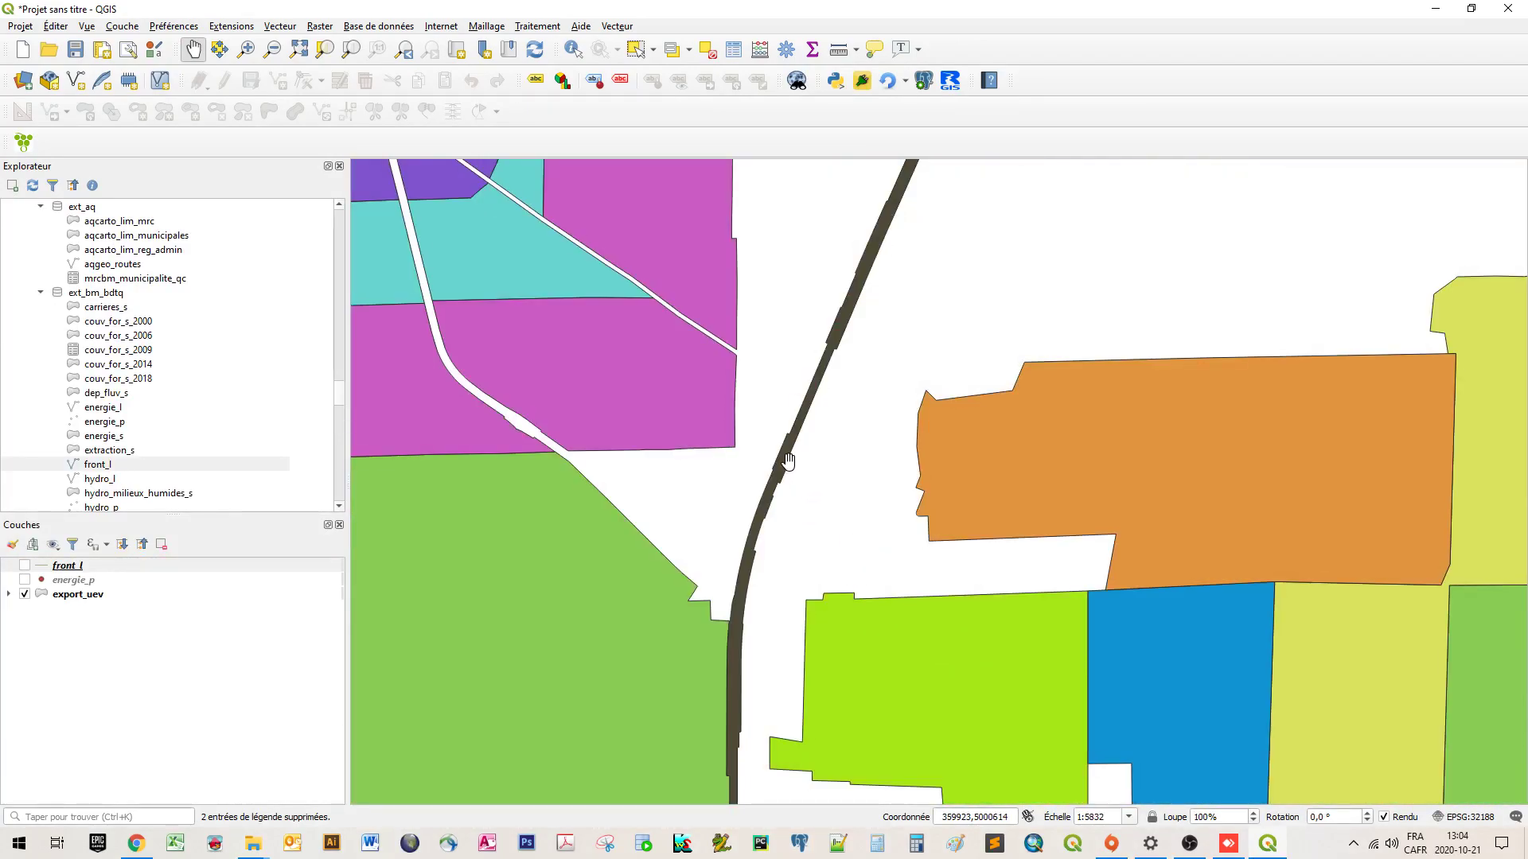
scroll(785, 462, down, 2)
scroll(784, 462, down, 1)
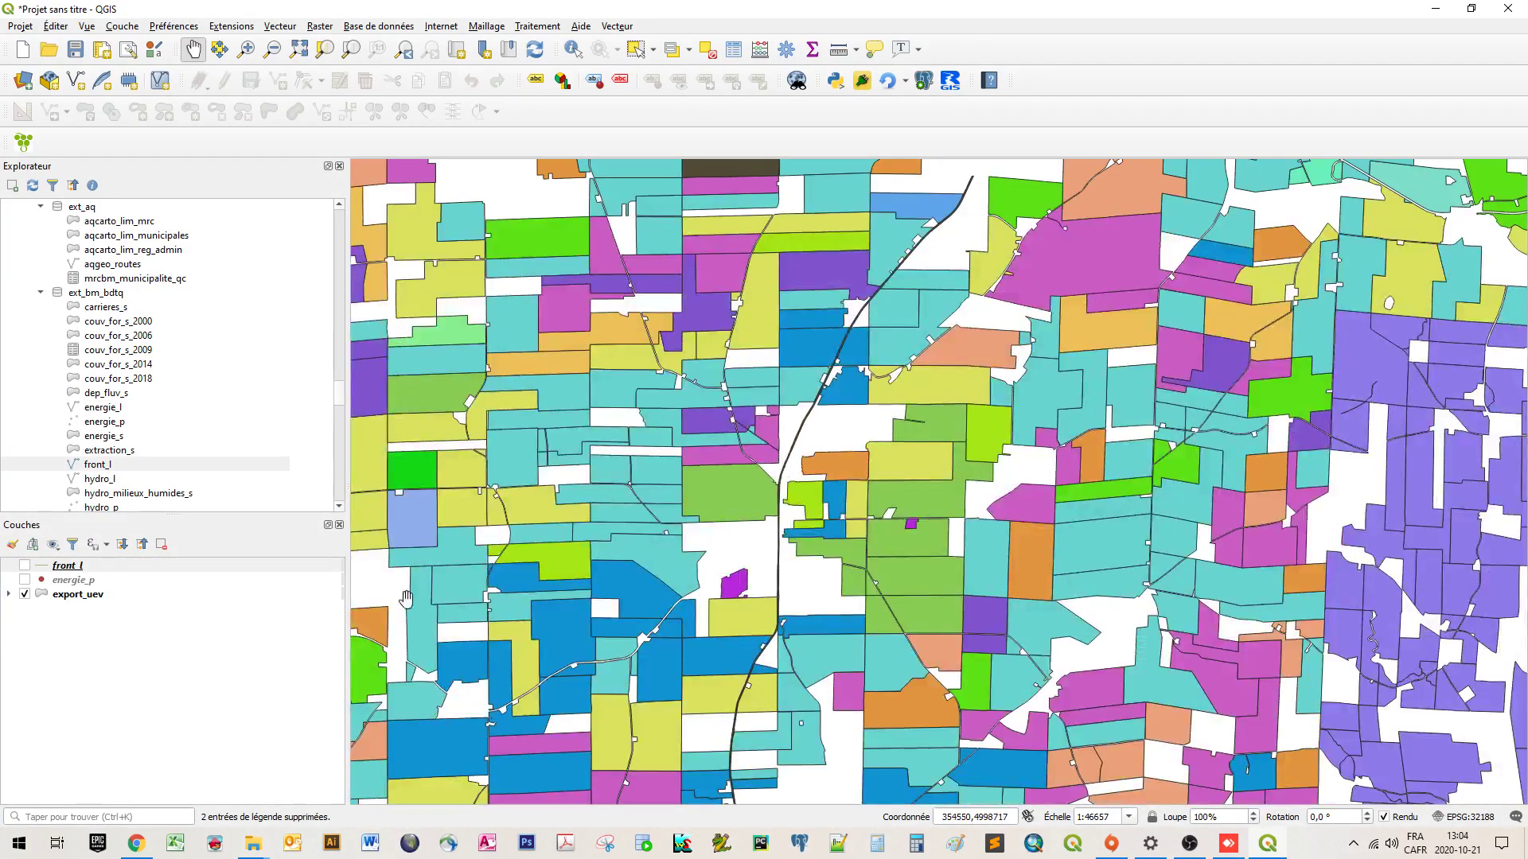
- Expand the export_uev legend and change the Logement category's simple fill to red #ca0003
click(9, 594)
click(73, 613)
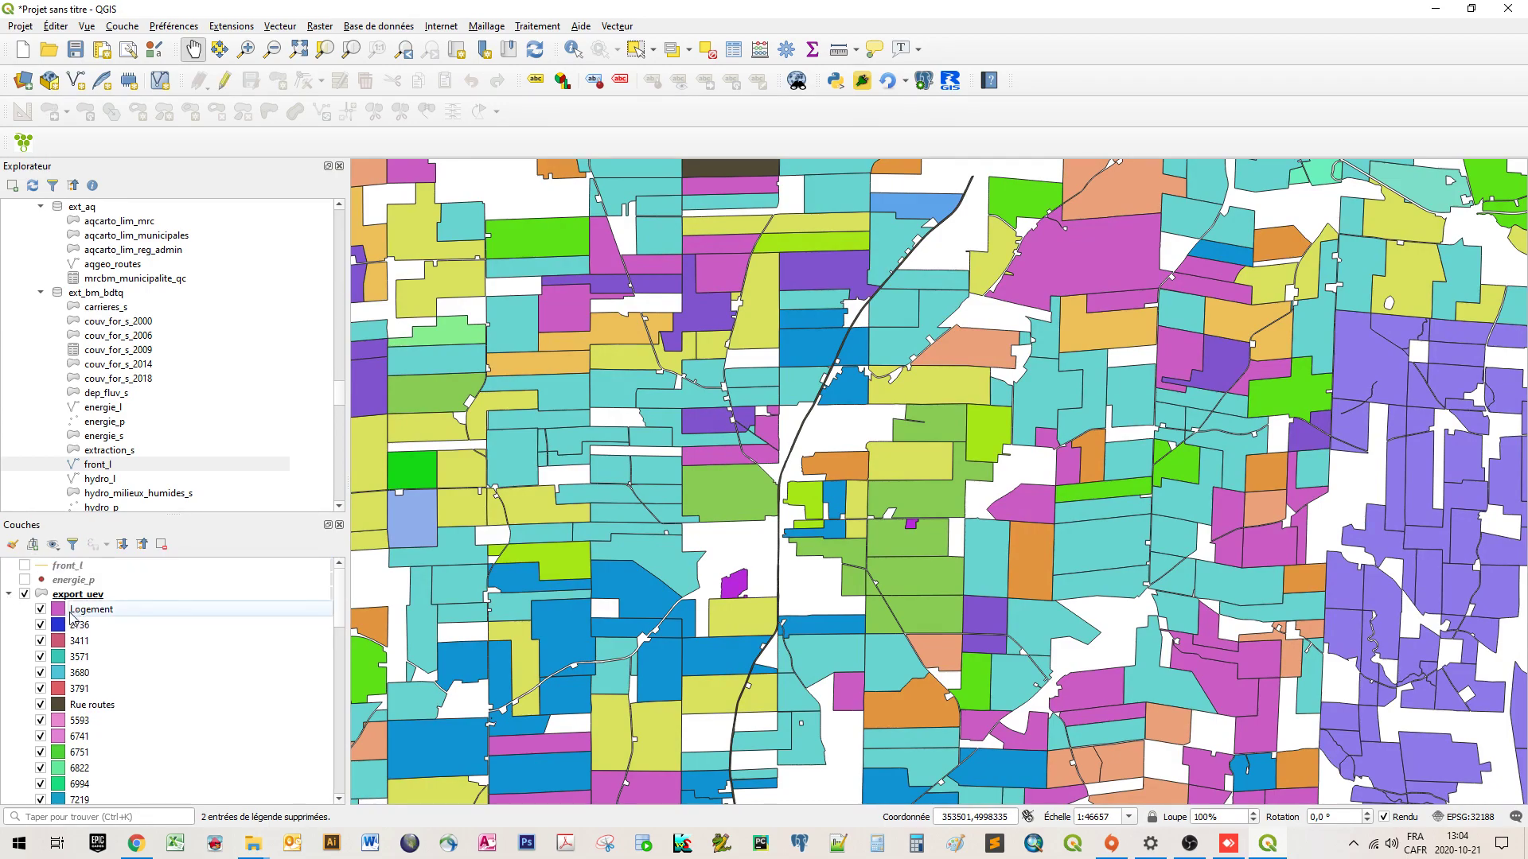
double_click(62, 611)
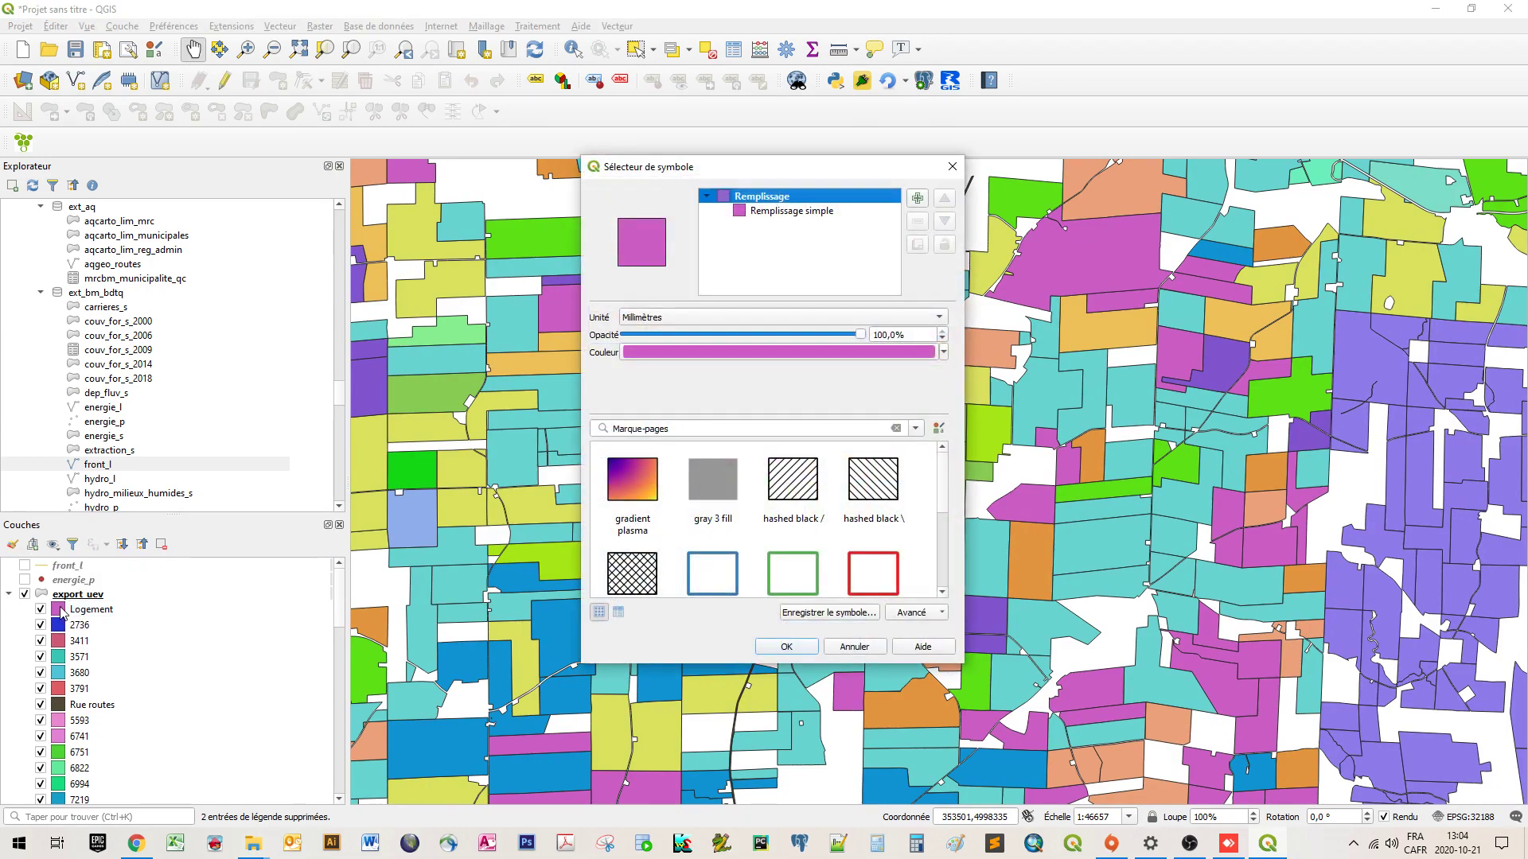
click(792, 213)
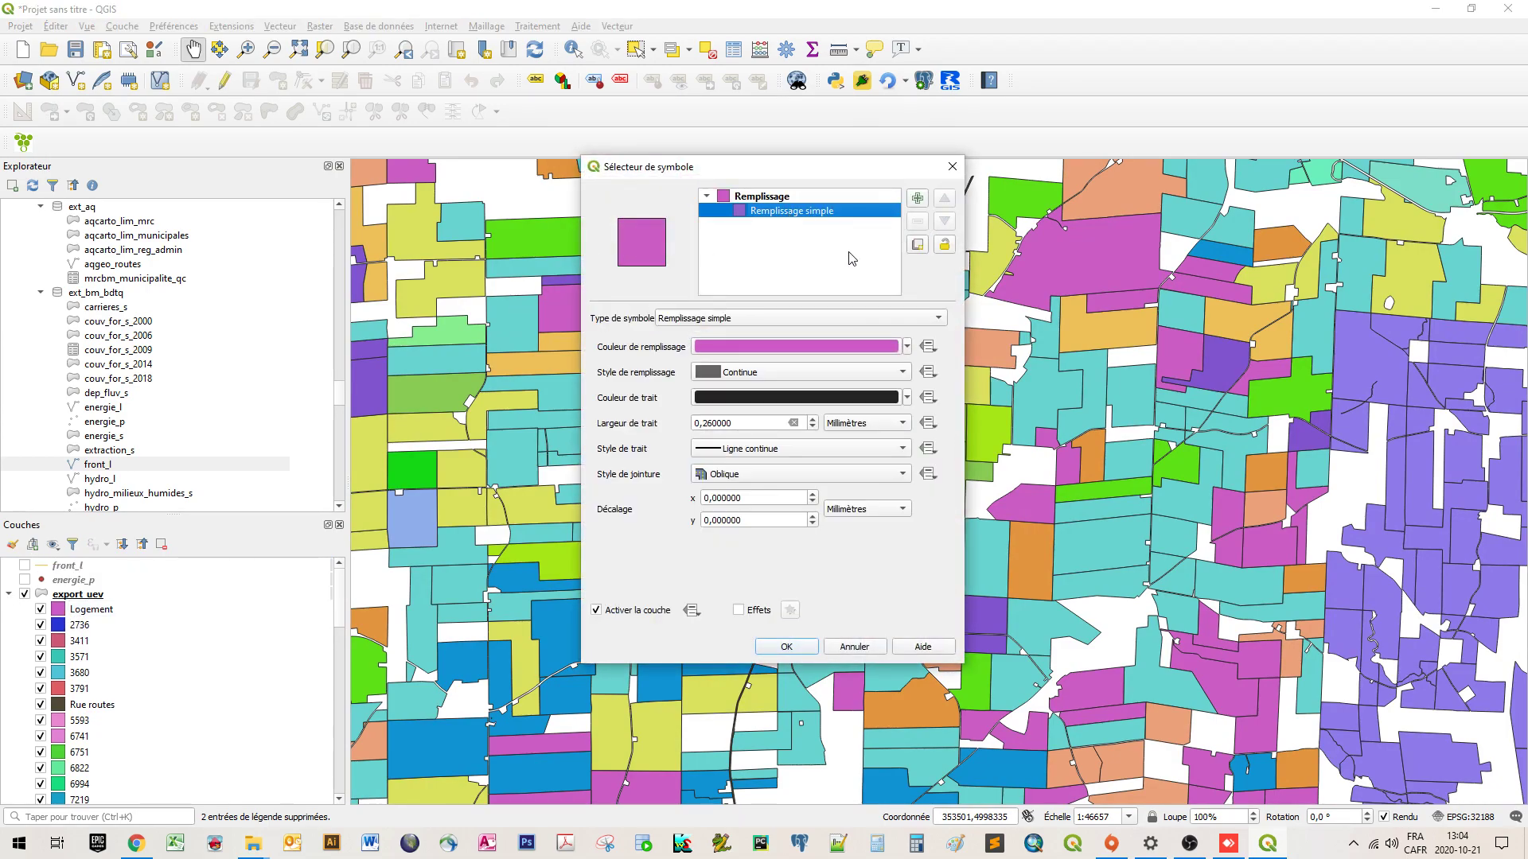
click(805, 346)
click(698, 304)
mouse_move(698, 304)
mouse_down()
mouse_move(717, 310)
mouse_move(755, 408)
mouse_up()
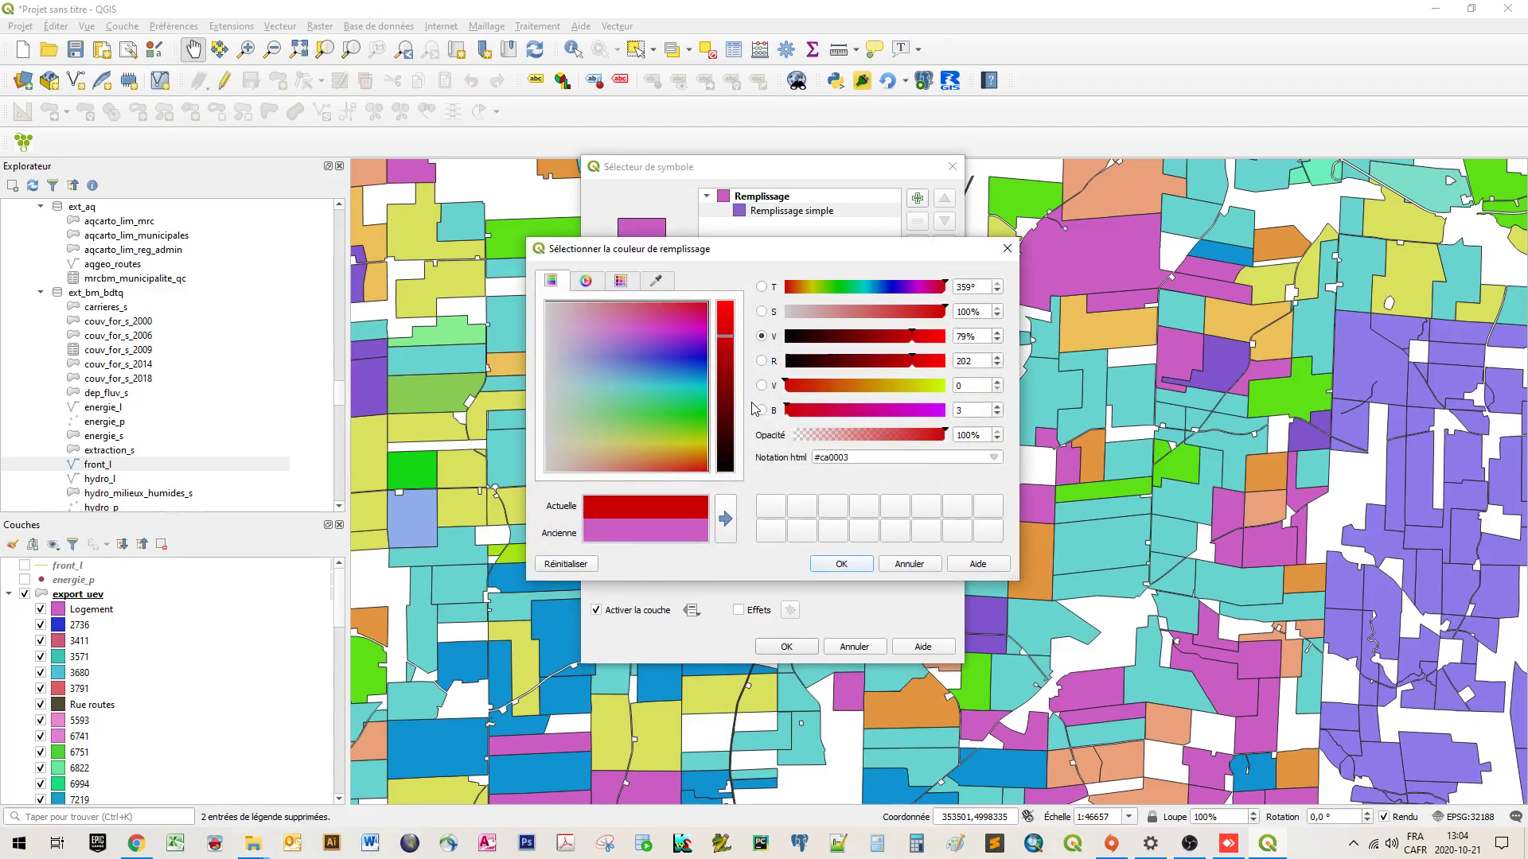
click(842, 564)
click(786, 646)
- Examine the distribution of the Logement parcels across the map and look through the export_uev legend entries
drag(1205, 491, 792, 642)
drag(830, 653, 1025, 484)
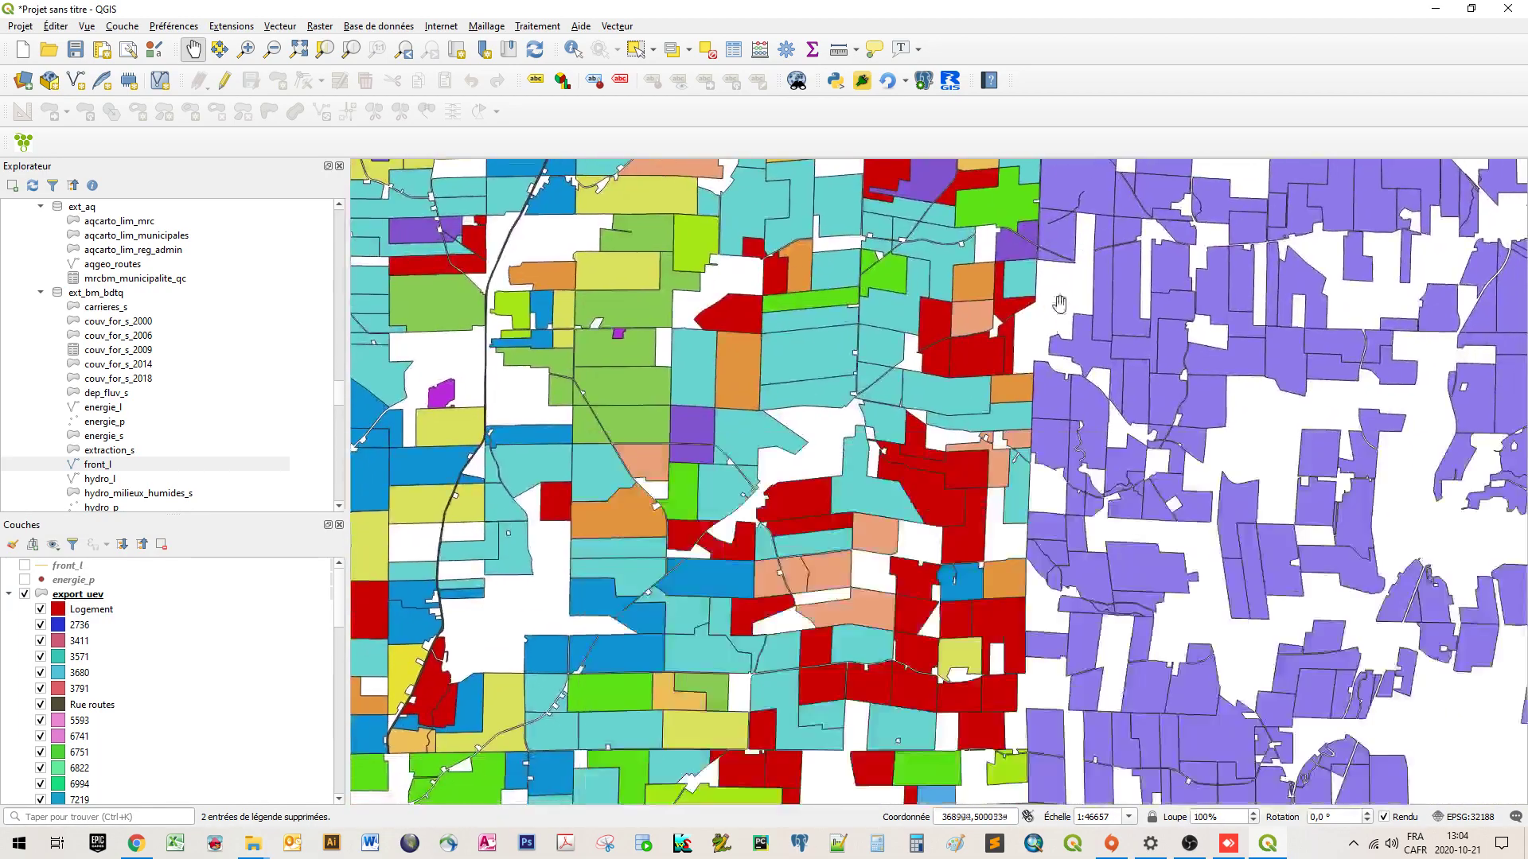
scroll(1025, 483, down, 1)
drag(1122, 694, 942, 539)
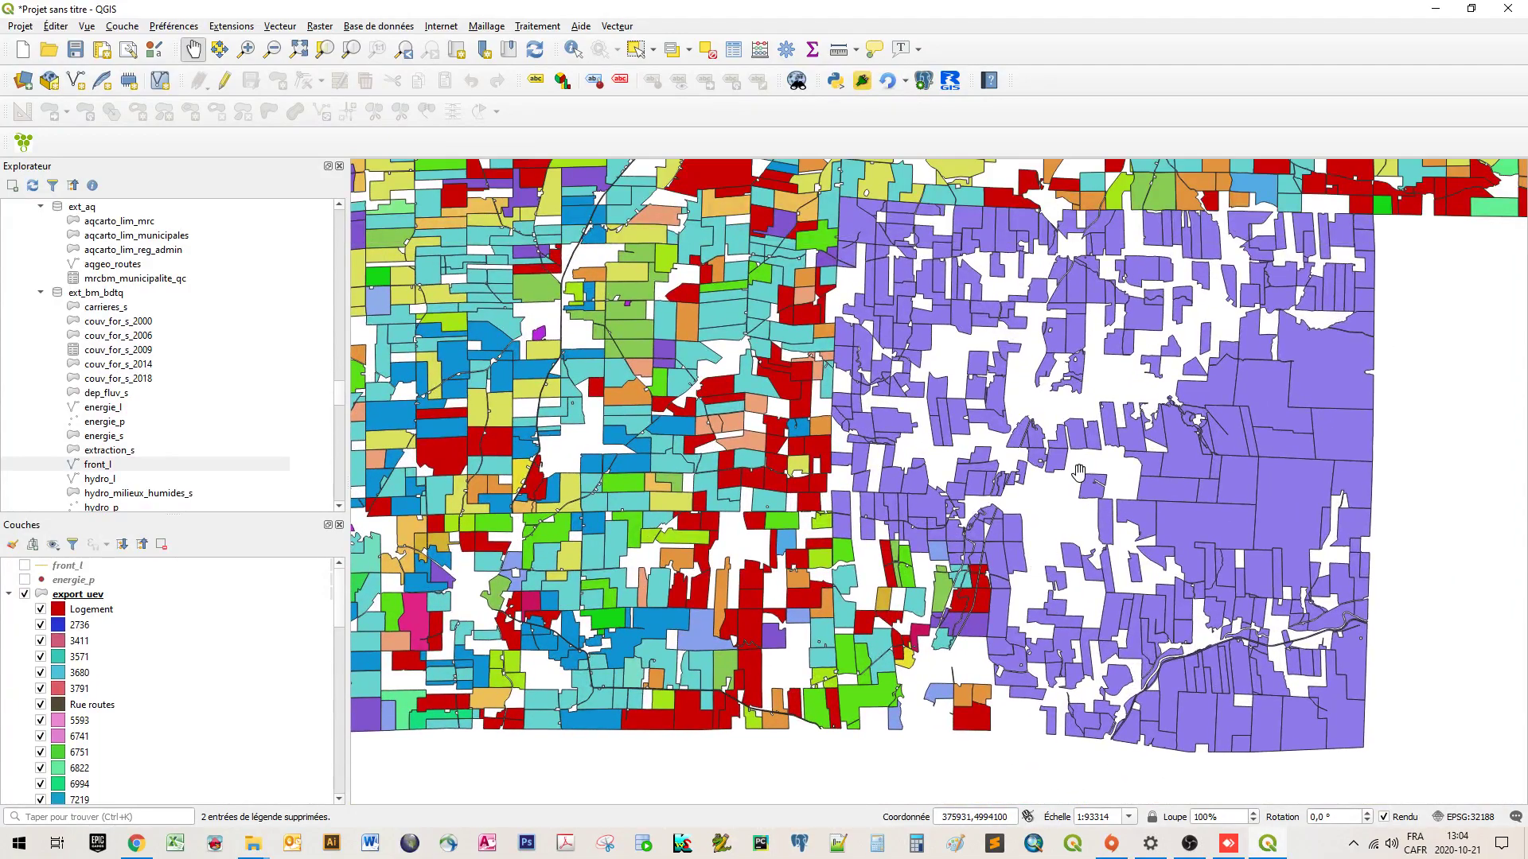
drag(1080, 490, 1029, 597)
drag(951, 565, 1053, 489)
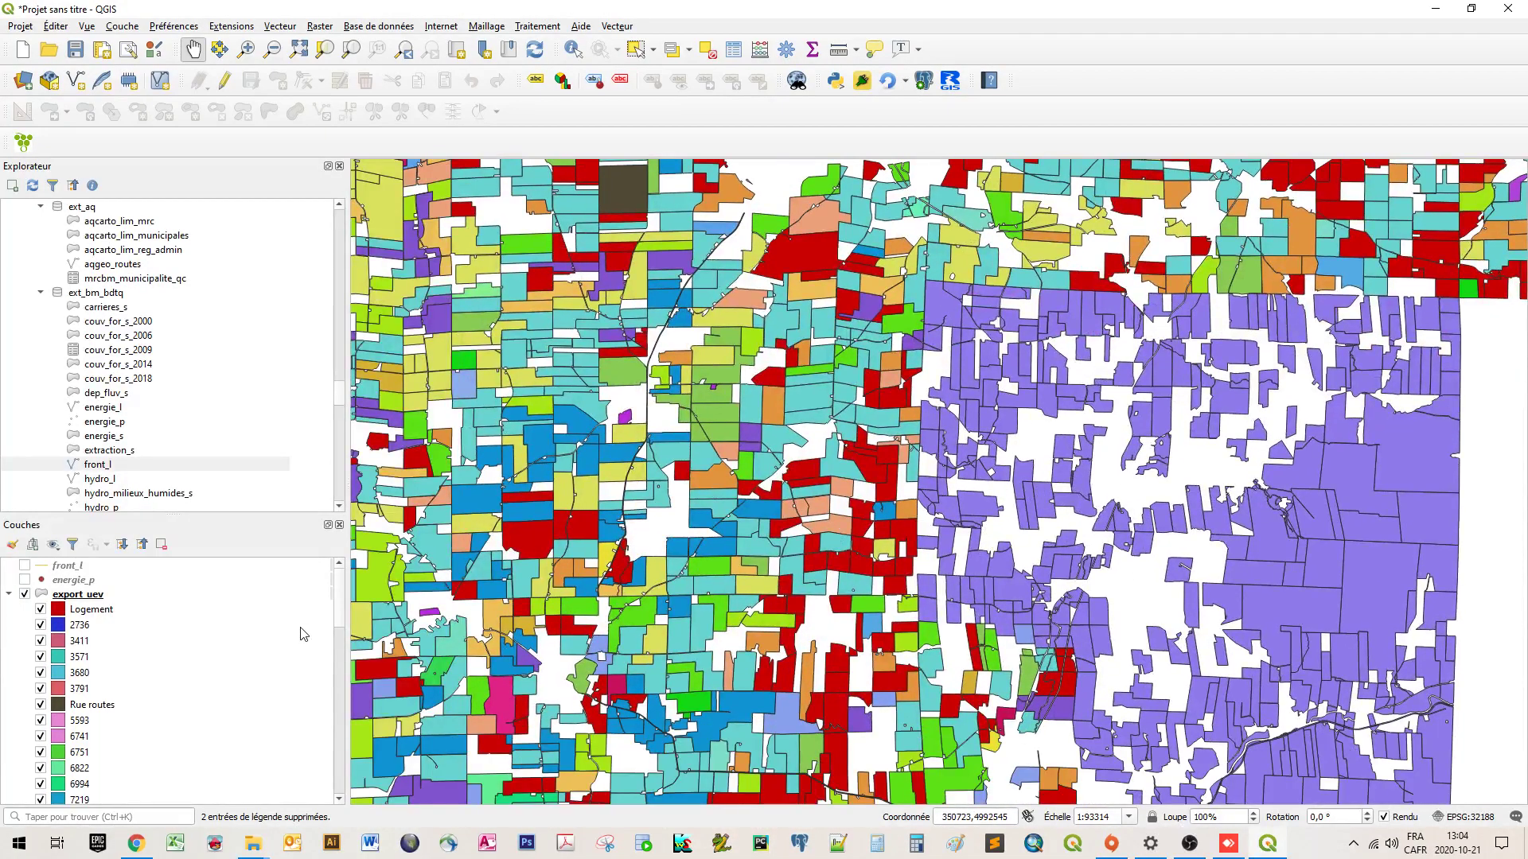
drag(340, 643, 336, 784)
drag(329, 842, 295, 597)
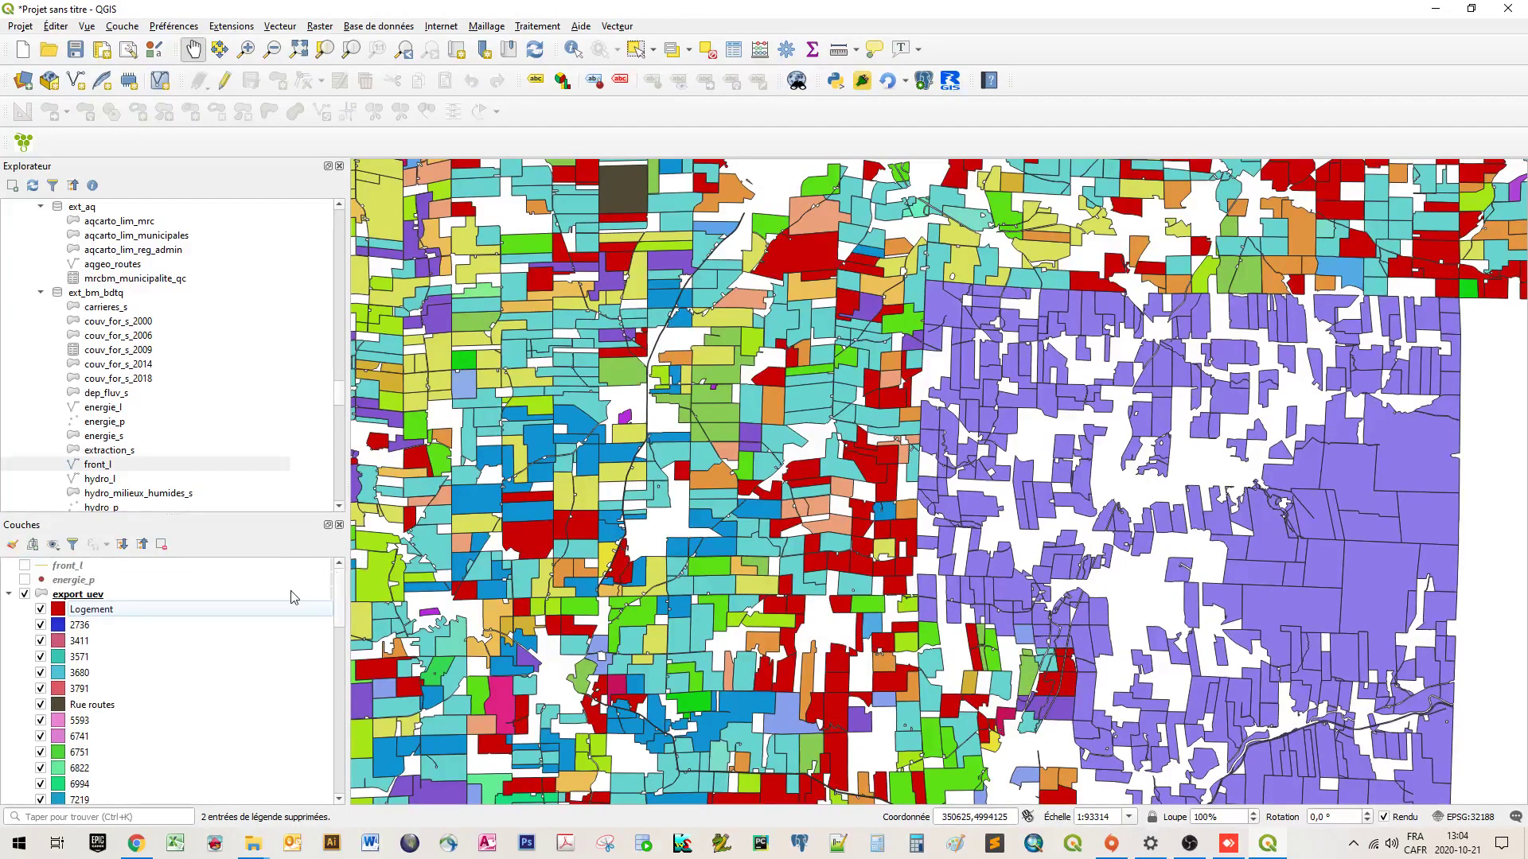
- Collapse the export_uev legend, switch the layer off and on again, and view the whole parcel extent
click(7, 596)
click(25, 596)
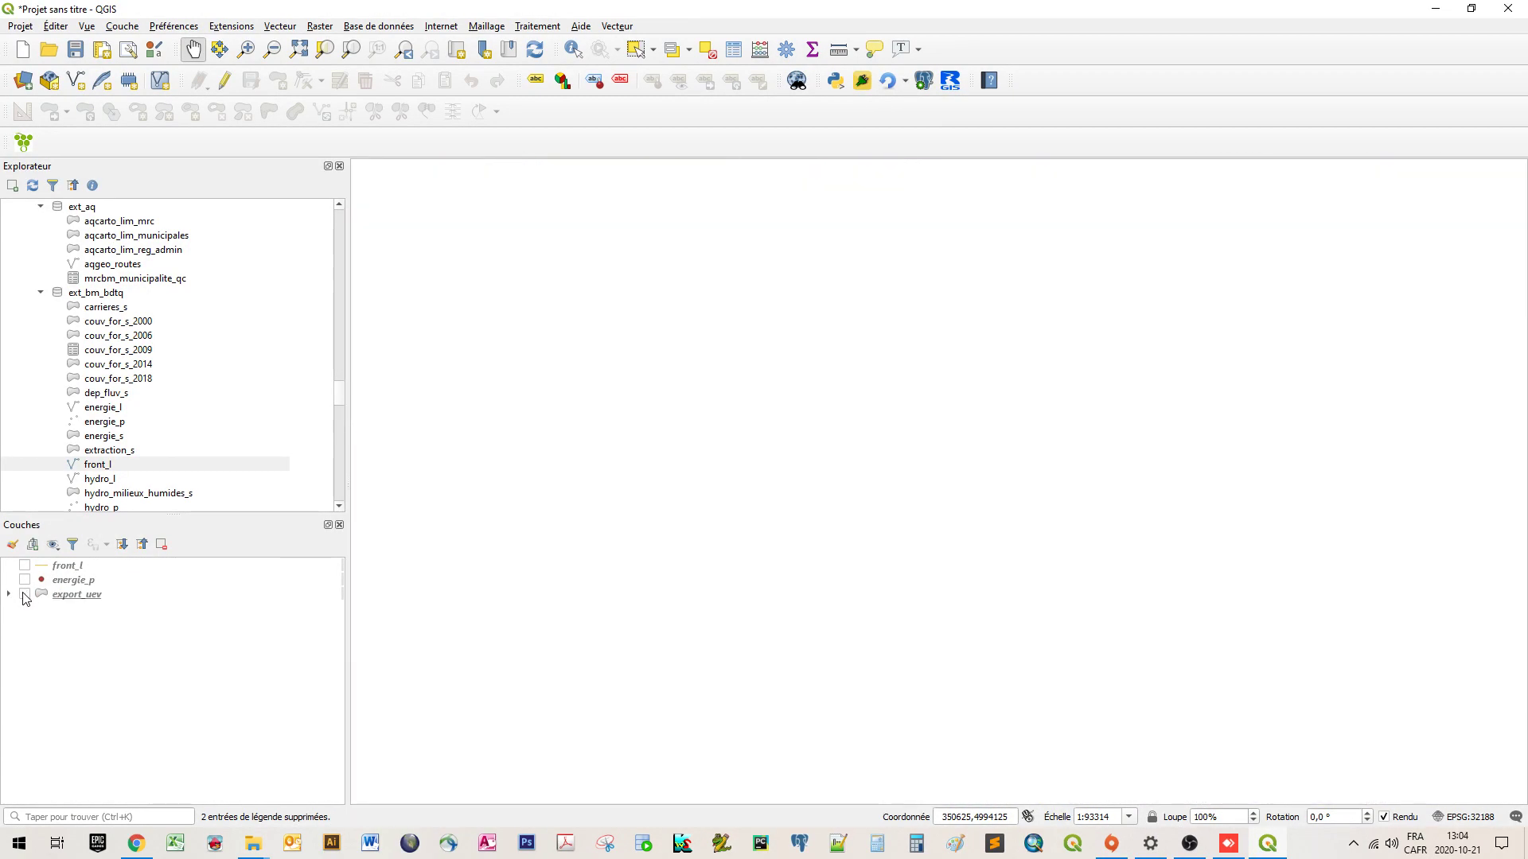
click(27, 596)
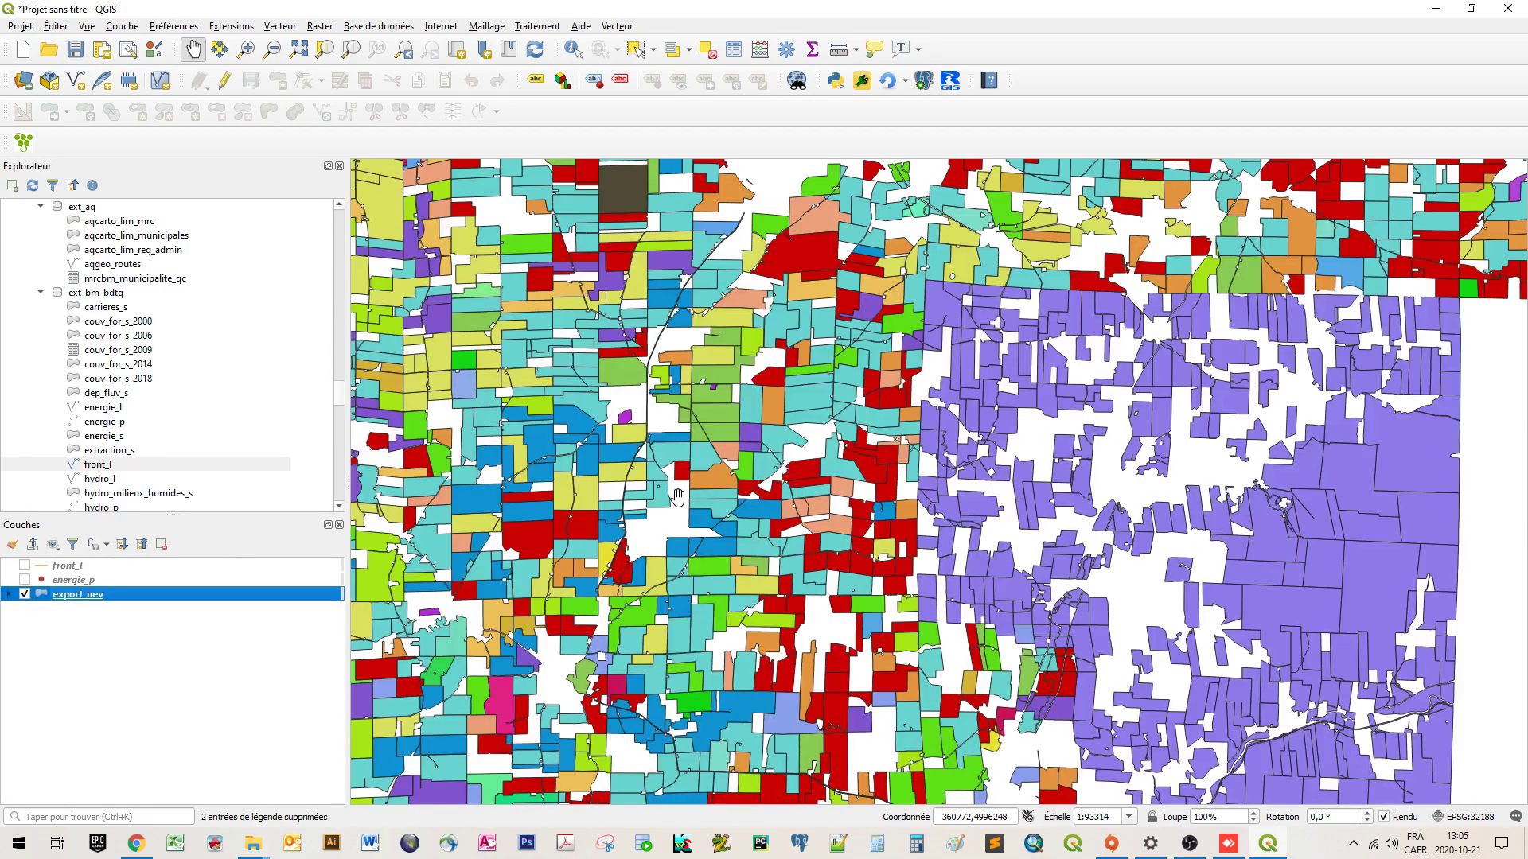
scroll(769, 578, down, 2)
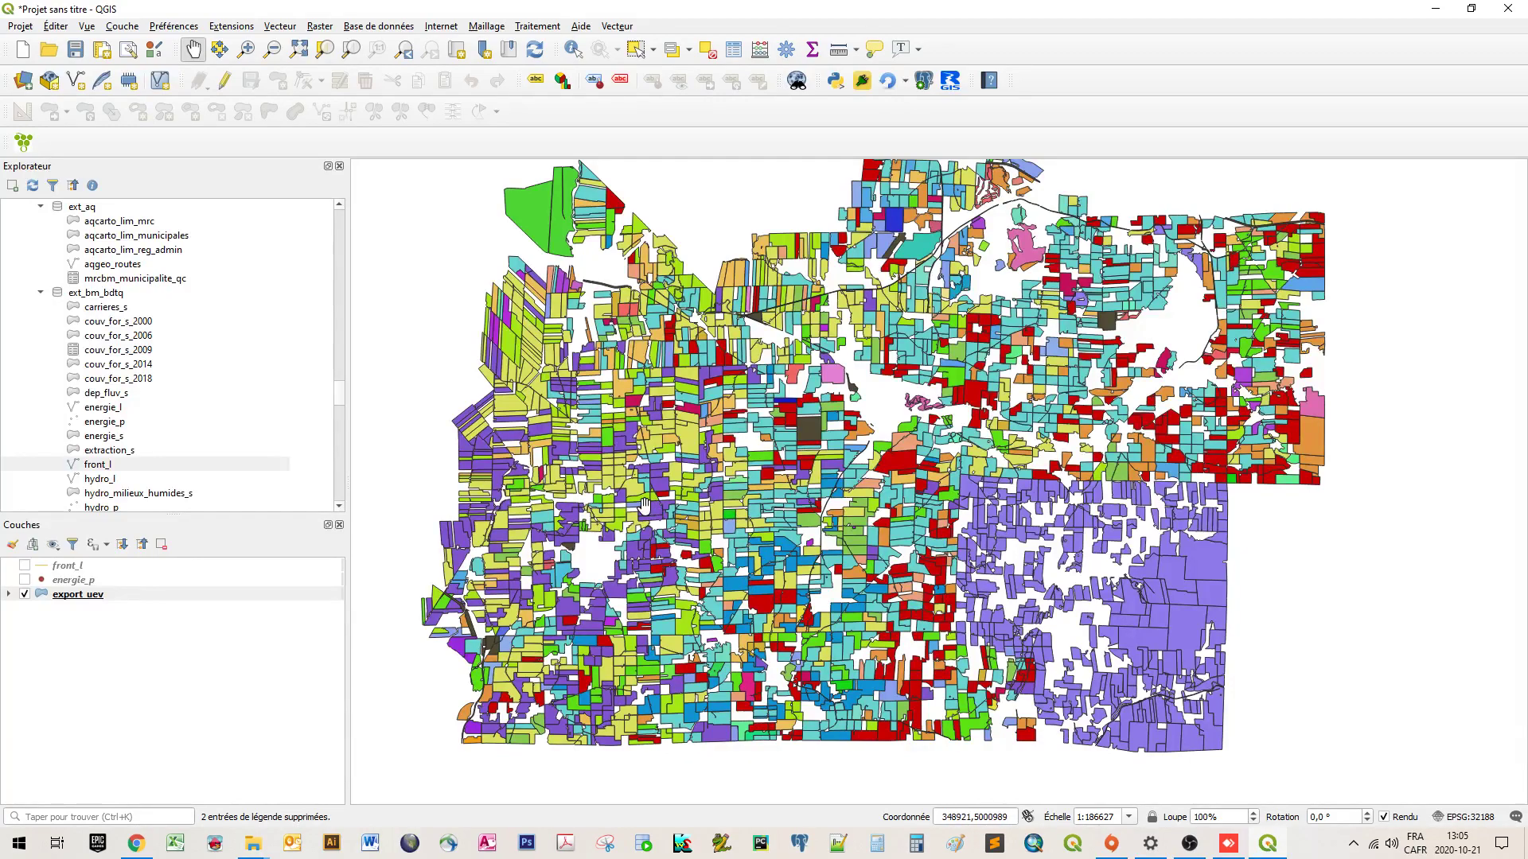
drag(644, 505, 620, 545)
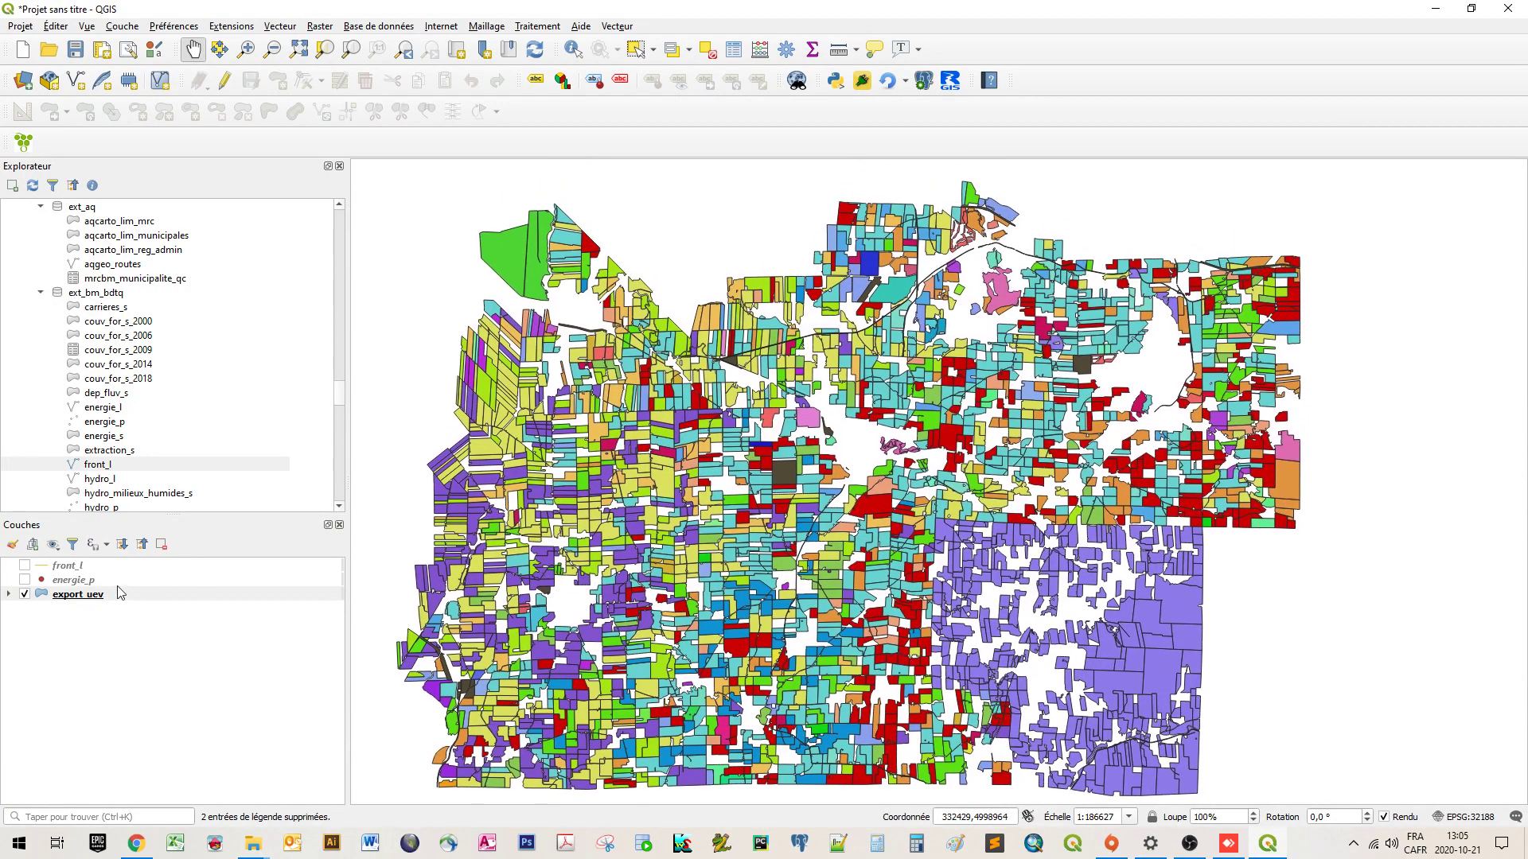
- Make the energie_p layer visible and choose the effect drop shadow marker as its symbol
click(25, 580)
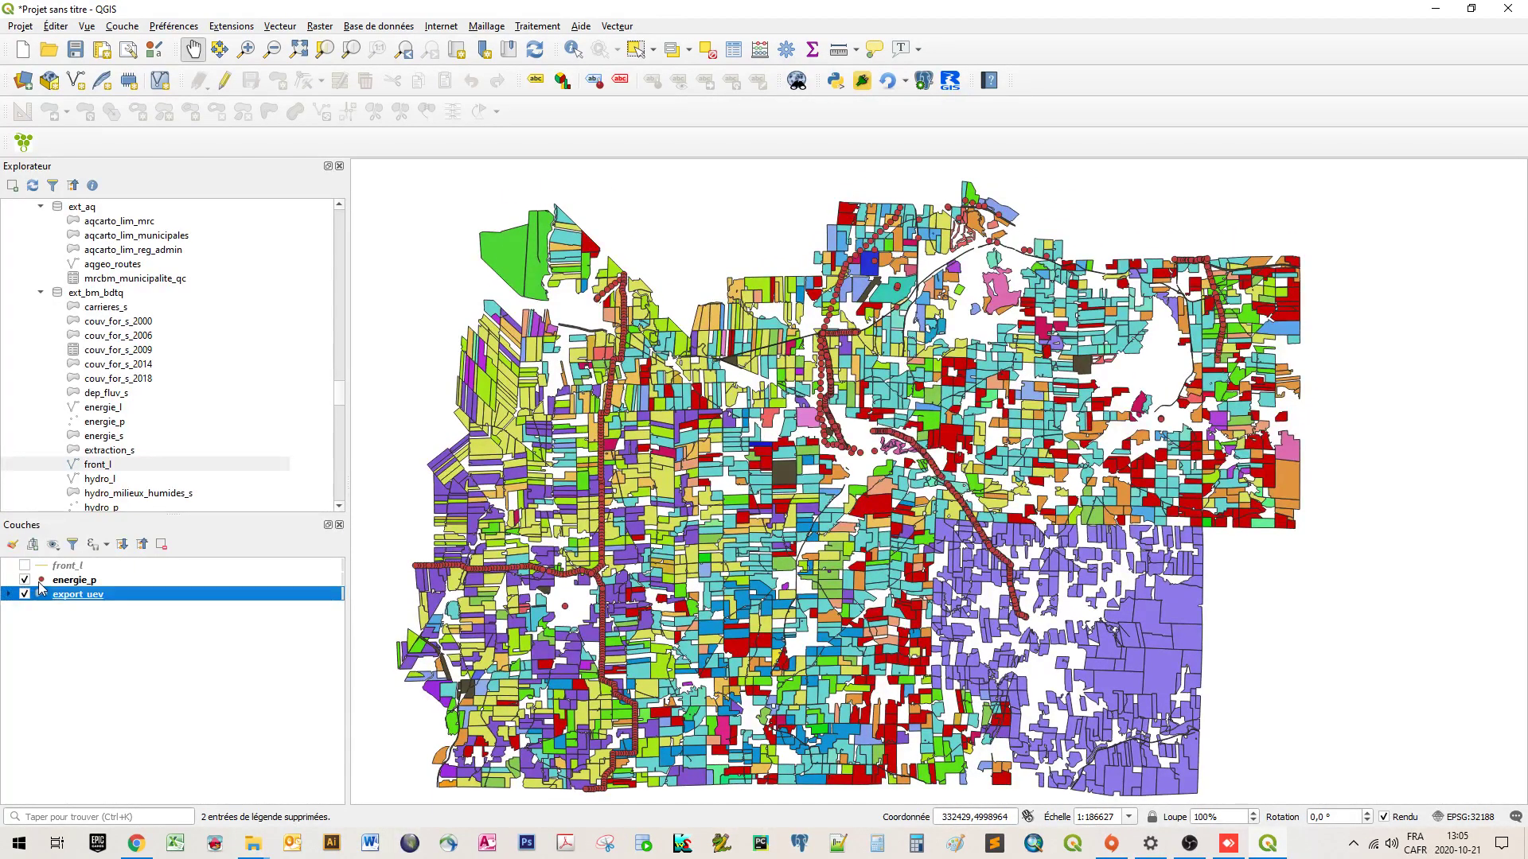
double_click(41, 581)
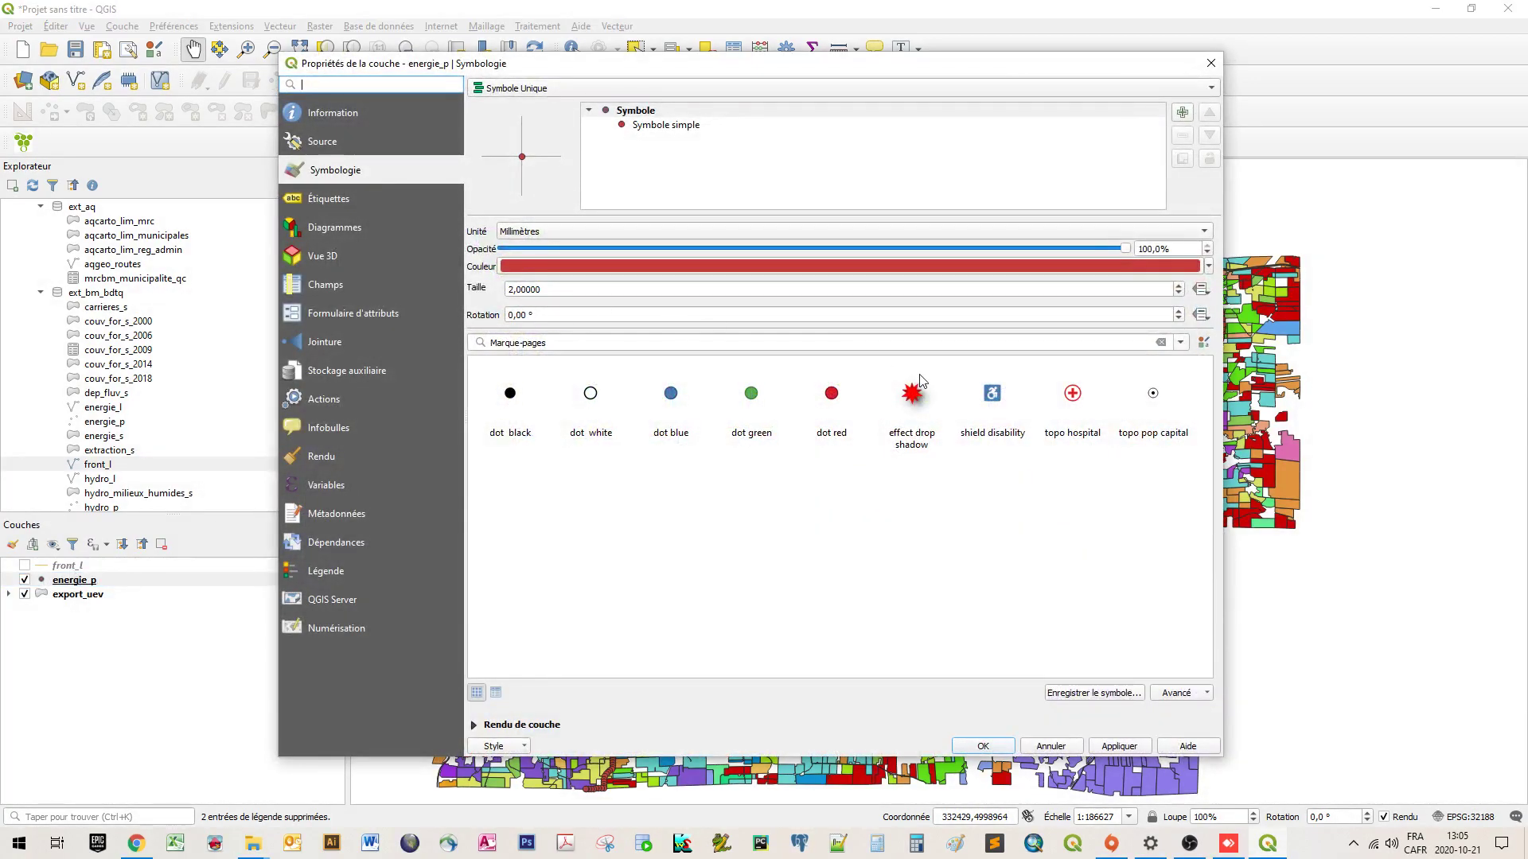
click(913, 396)
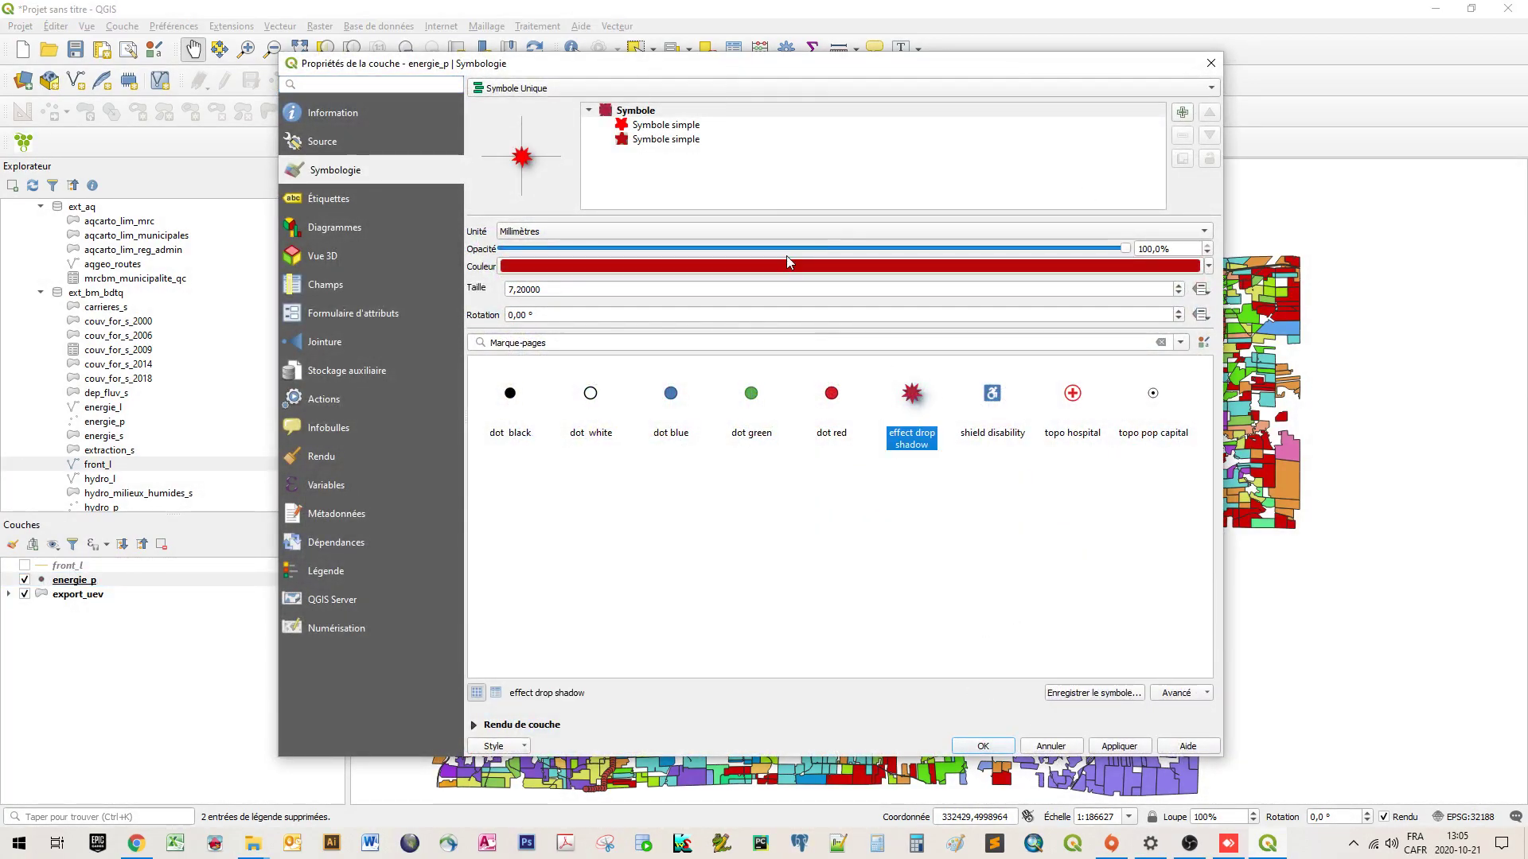
- Set the energie_p layer's symbology to Catégorisé, classify it by the description field and apply it to the map
click(526, 89)
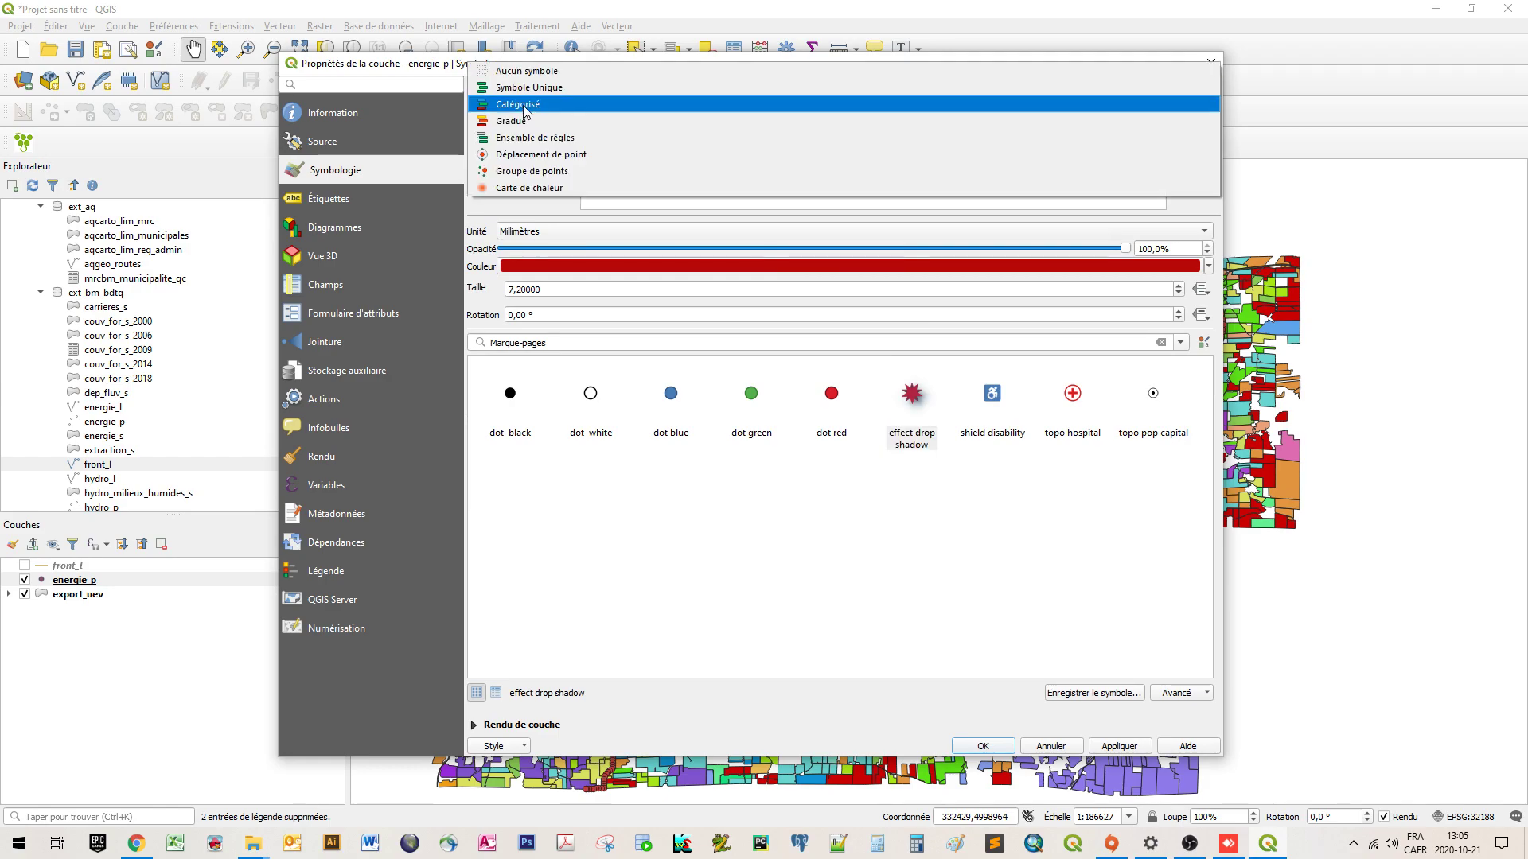
click(522, 107)
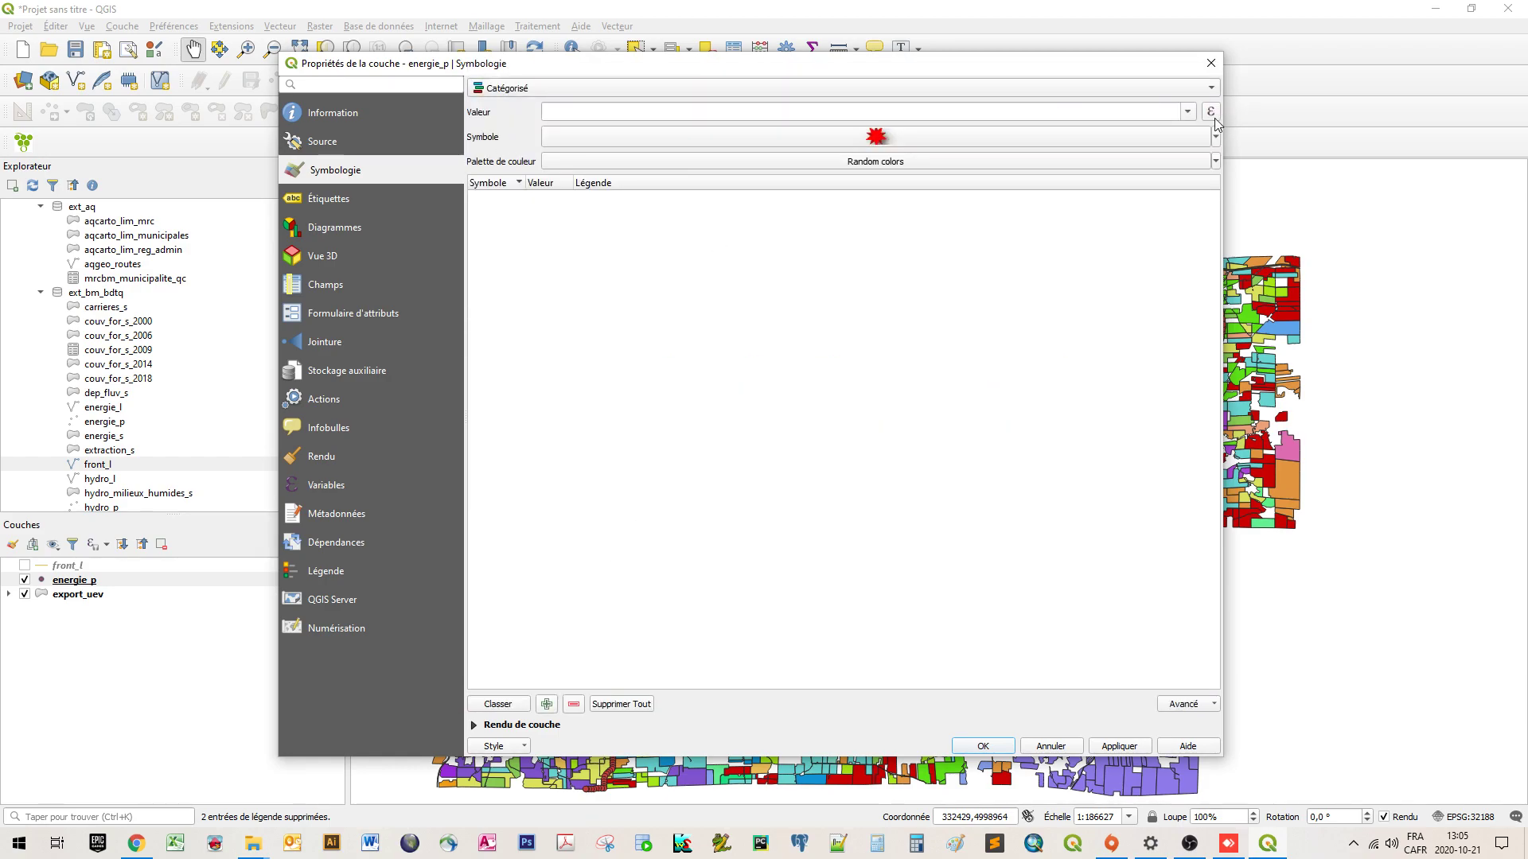
click(1177, 112)
click(591, 167)
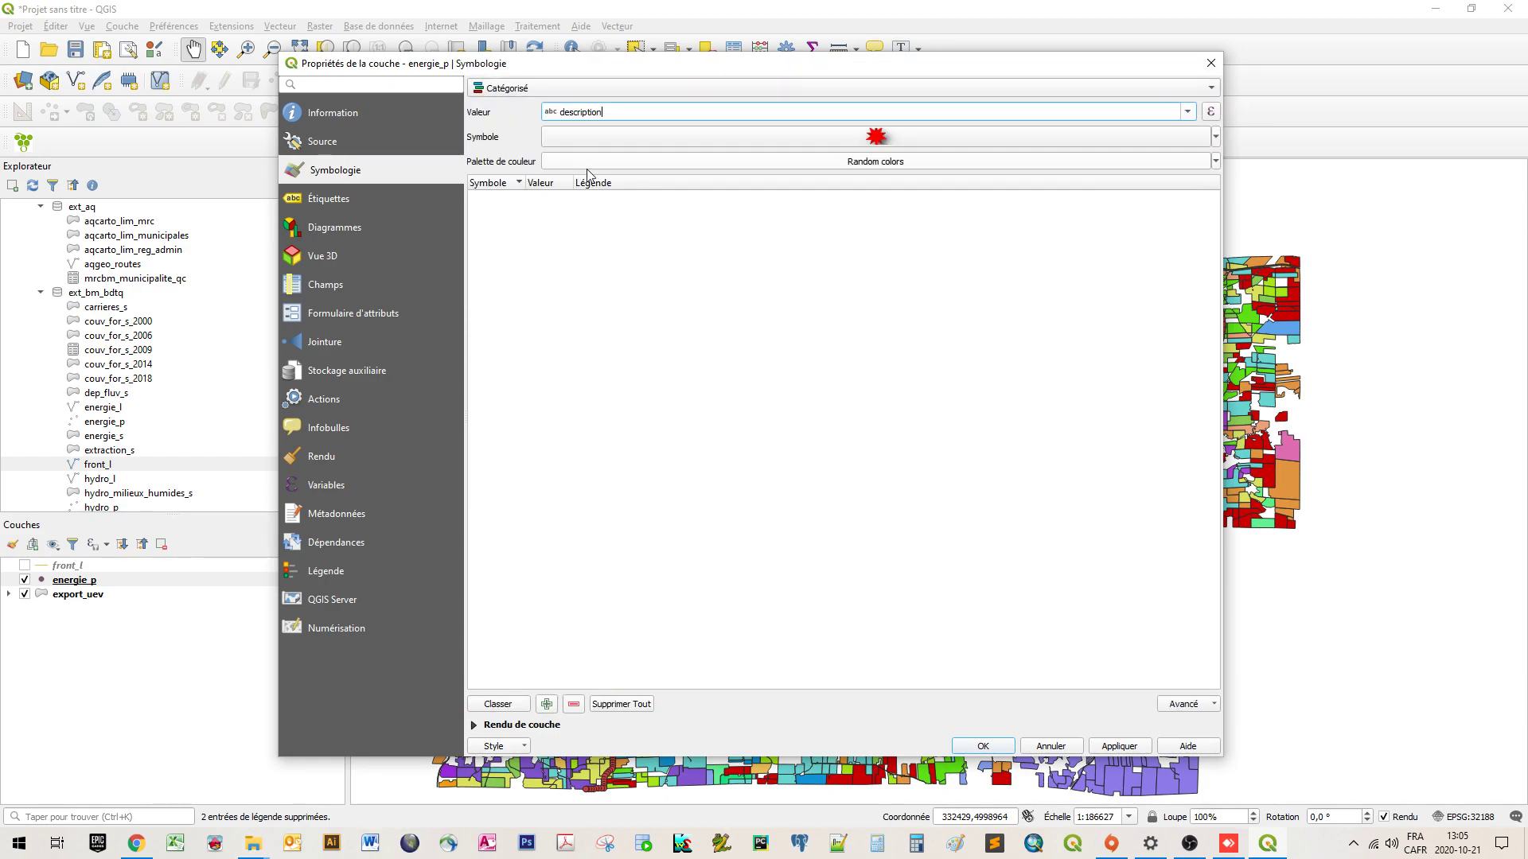
click(495, 705)
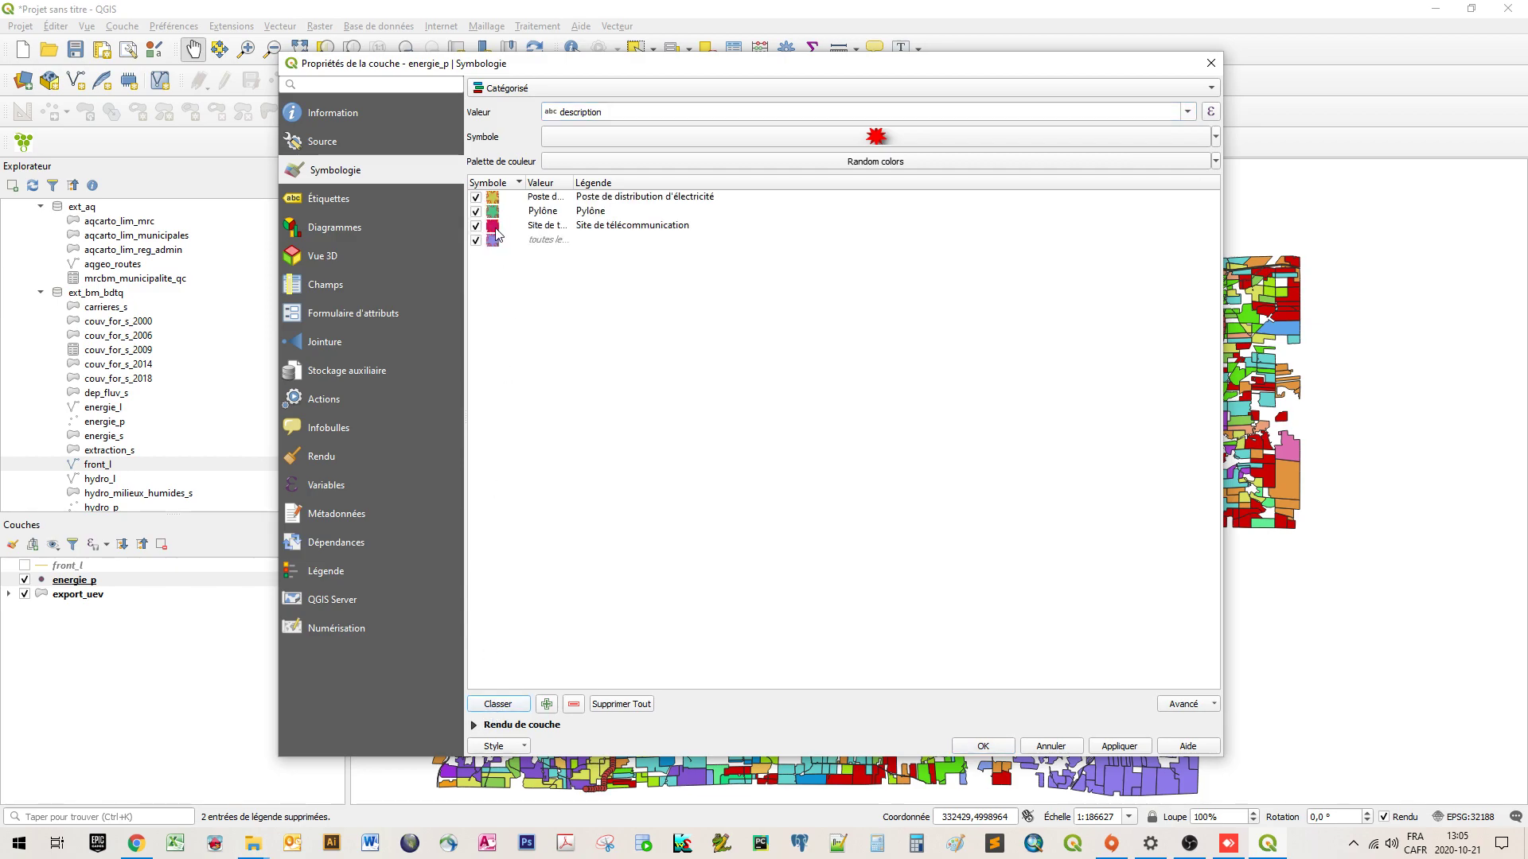
click(983, 745)
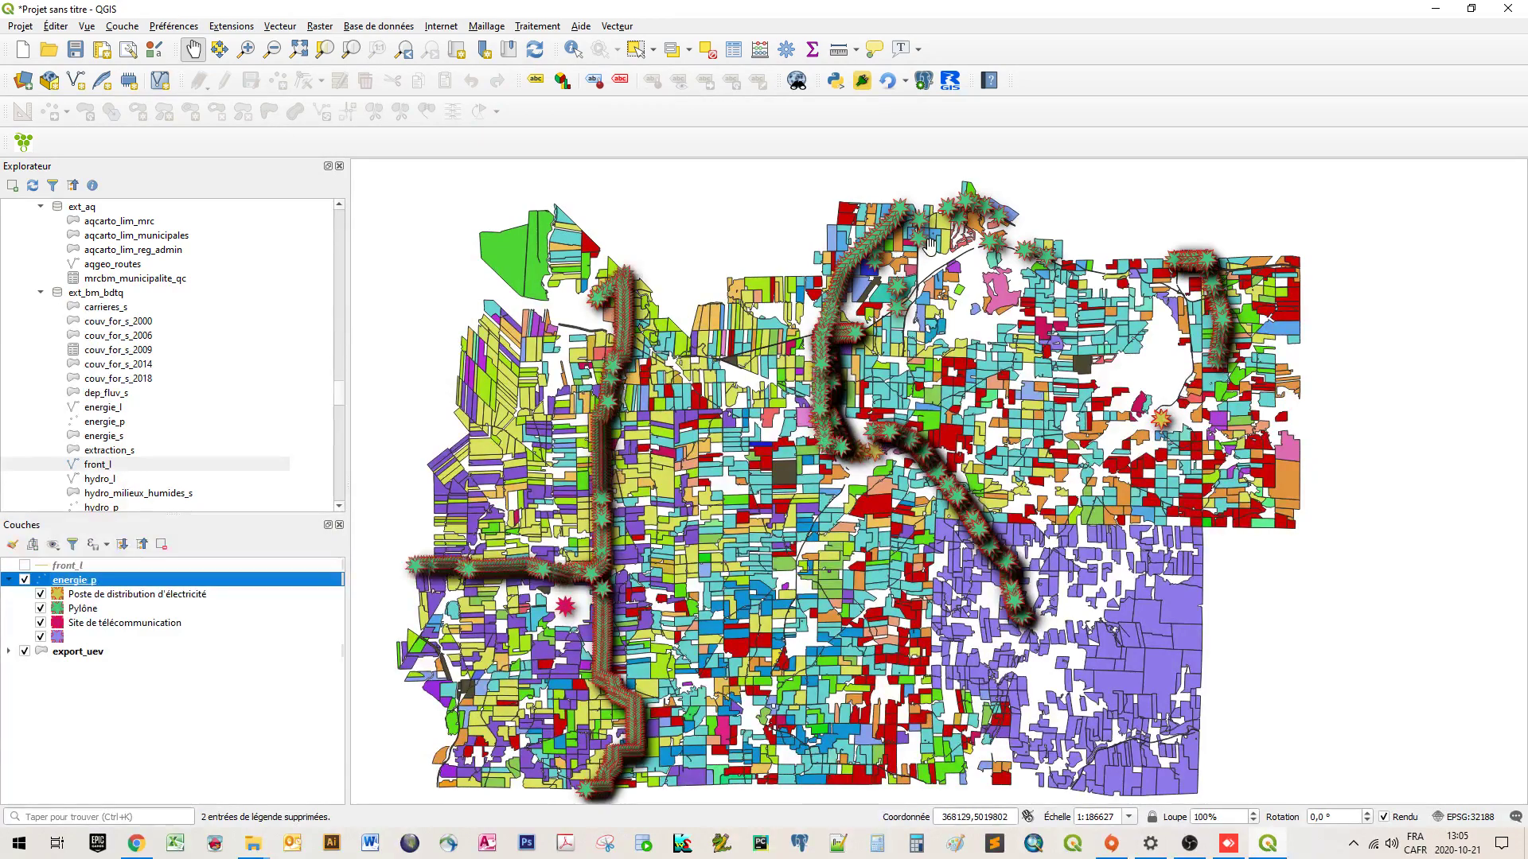
- Hide the energie_p layer with its legend collapsed and select the front_l layer
click(24, 580)
click(9, 580)
click(54, 566)
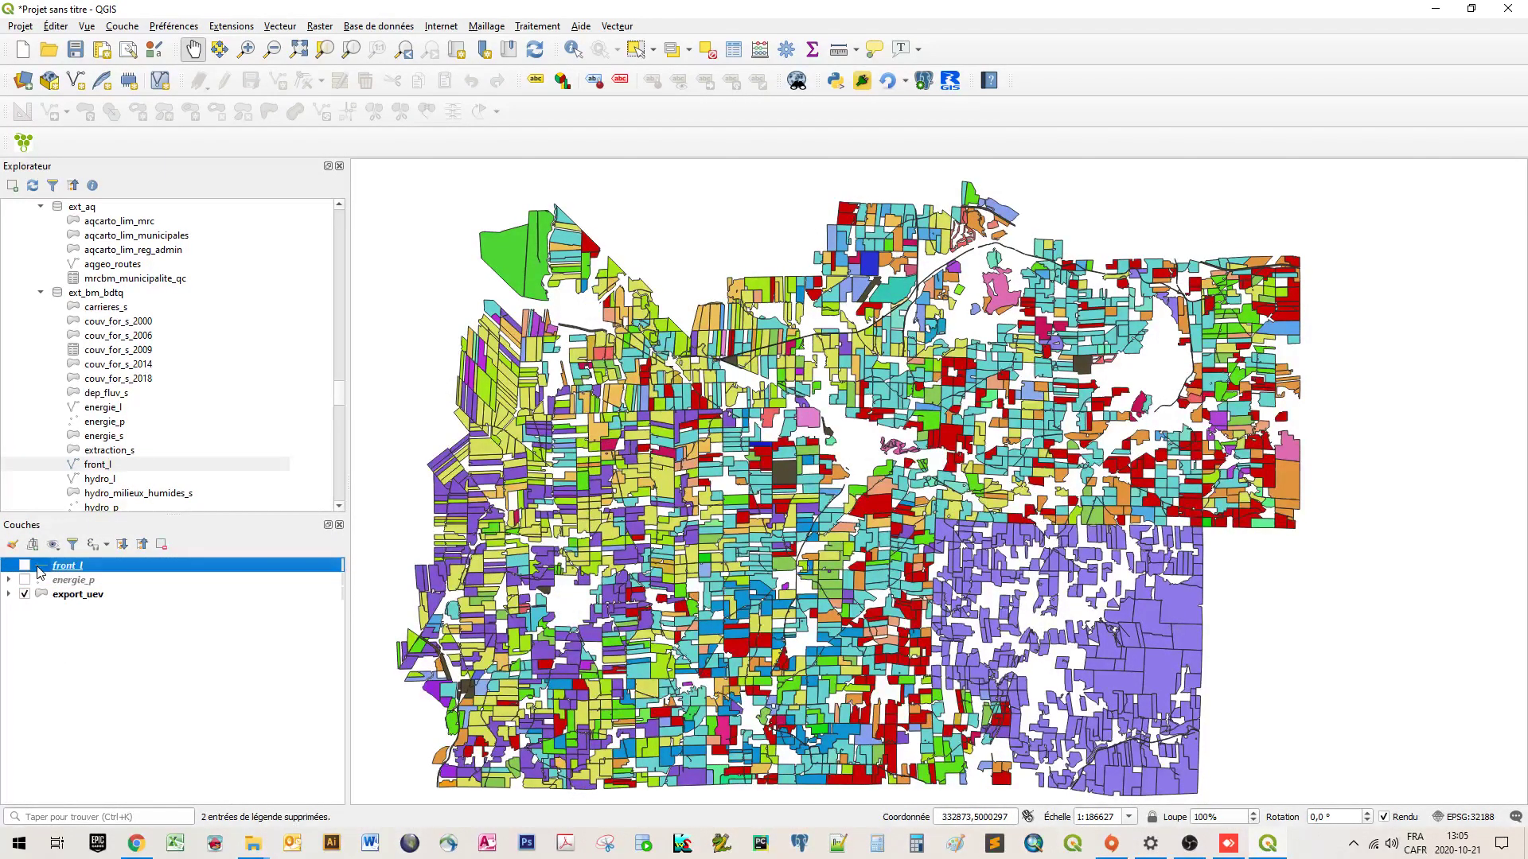